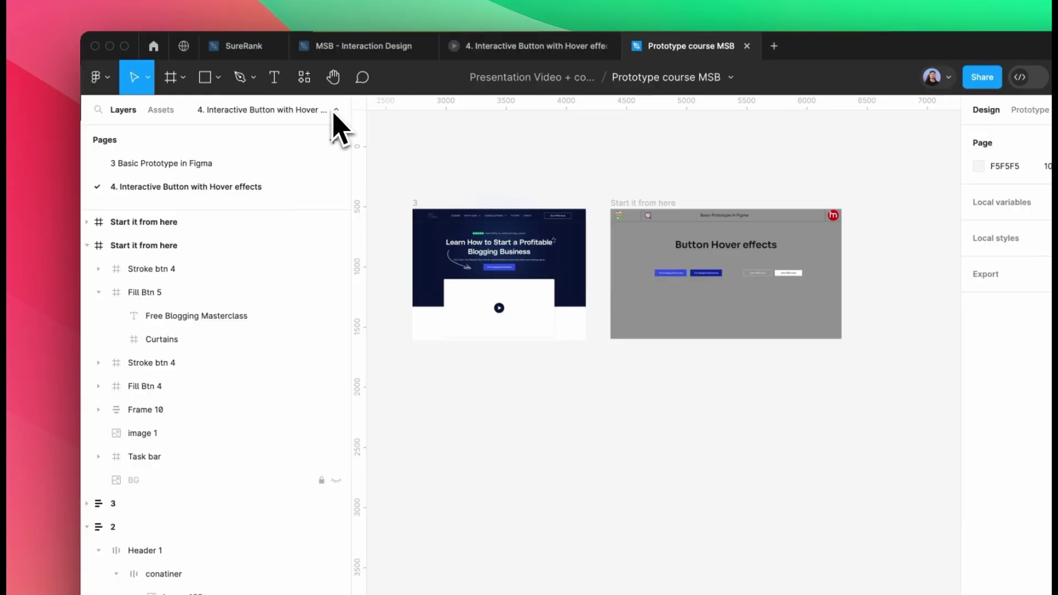
Step: Zoom the canvas from 17% to about 80% on the two Free Blogging Masterclass buttons
left_click(335, 110)
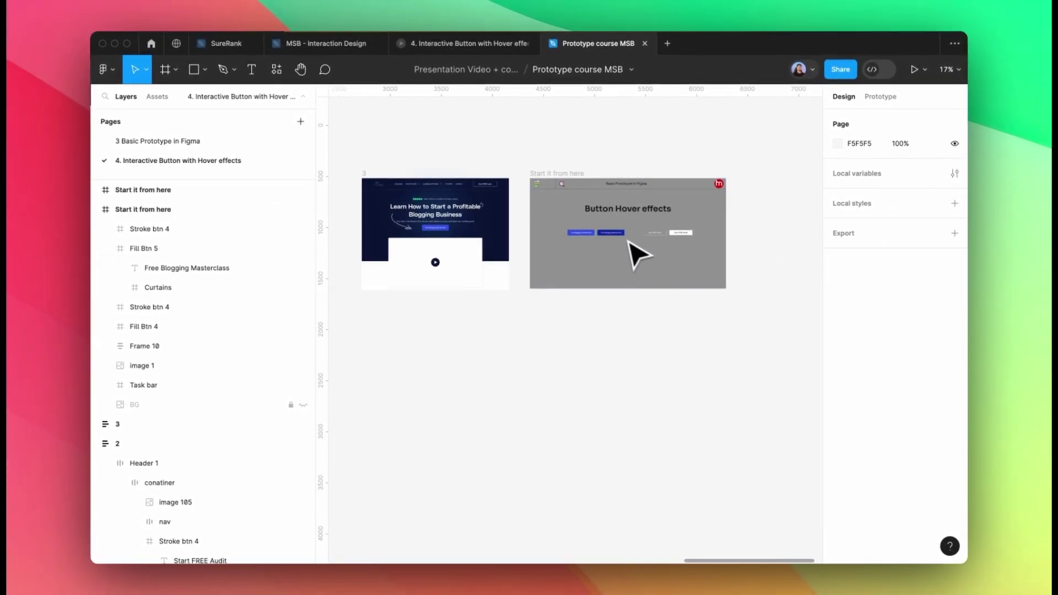
scroll(633, 257, "up", 5)
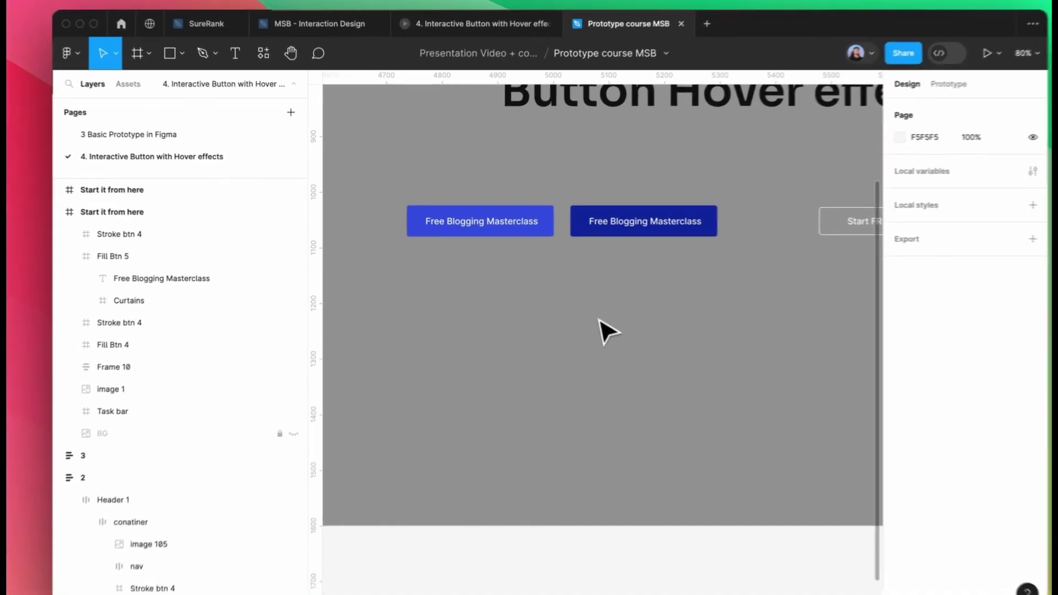
Step: Combine both Free Blogging Masterclass buttons into a two-variant component set named 'btn 4'
left_click_drag(600, 297, 429, 195)
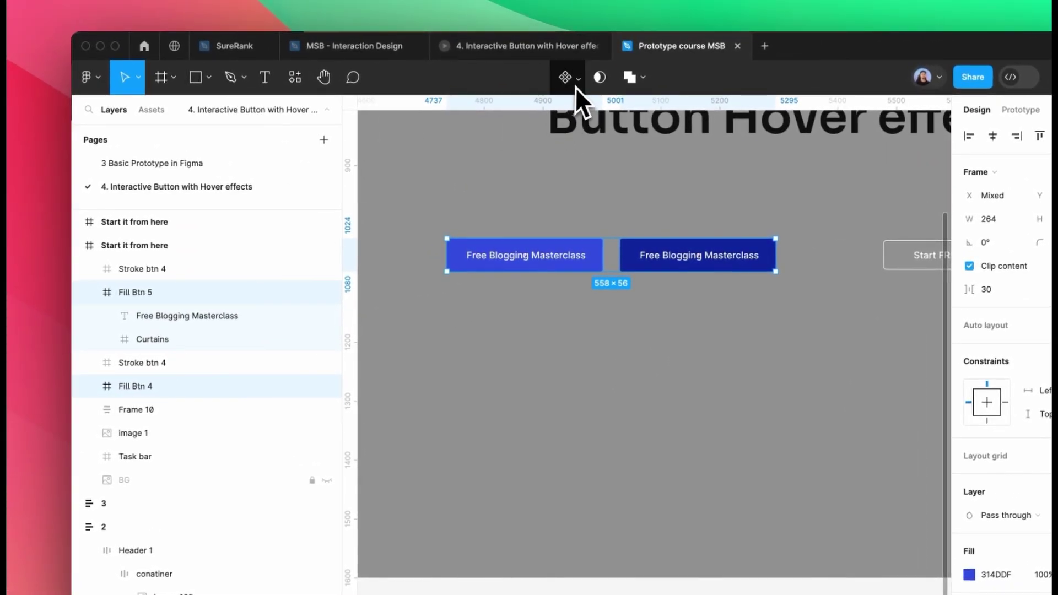
left_click(577, 85)
left_click(567, 148)
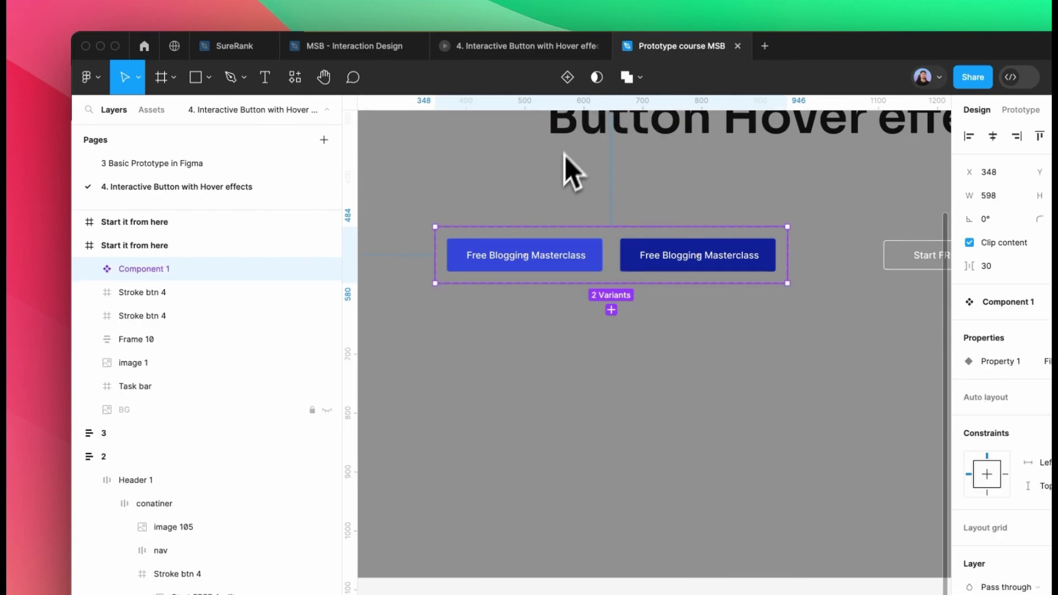
double_click(180, 269)
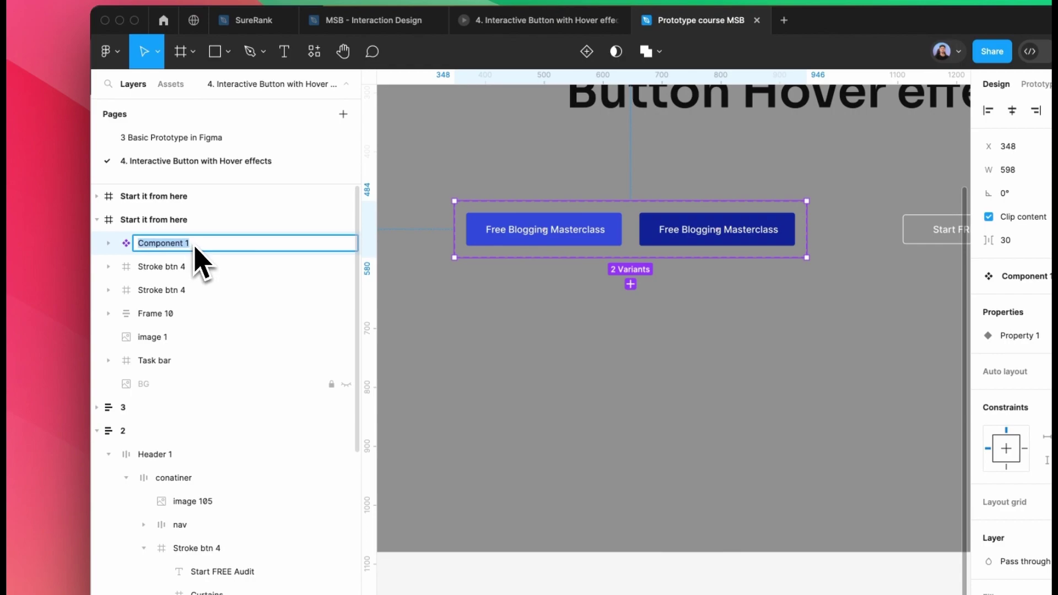
type("btn")
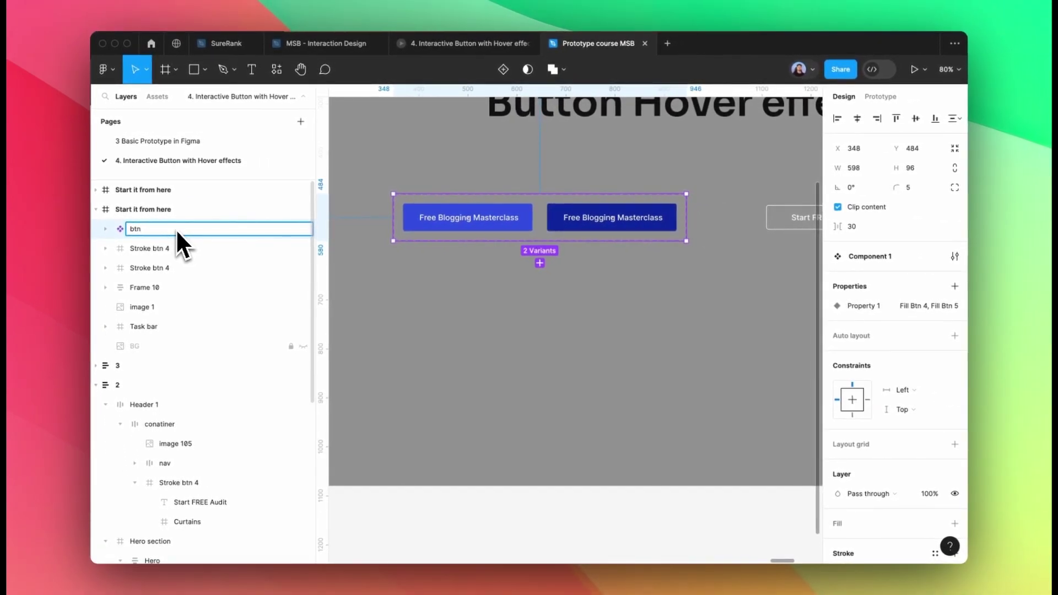
type(" 4")
key("Return")
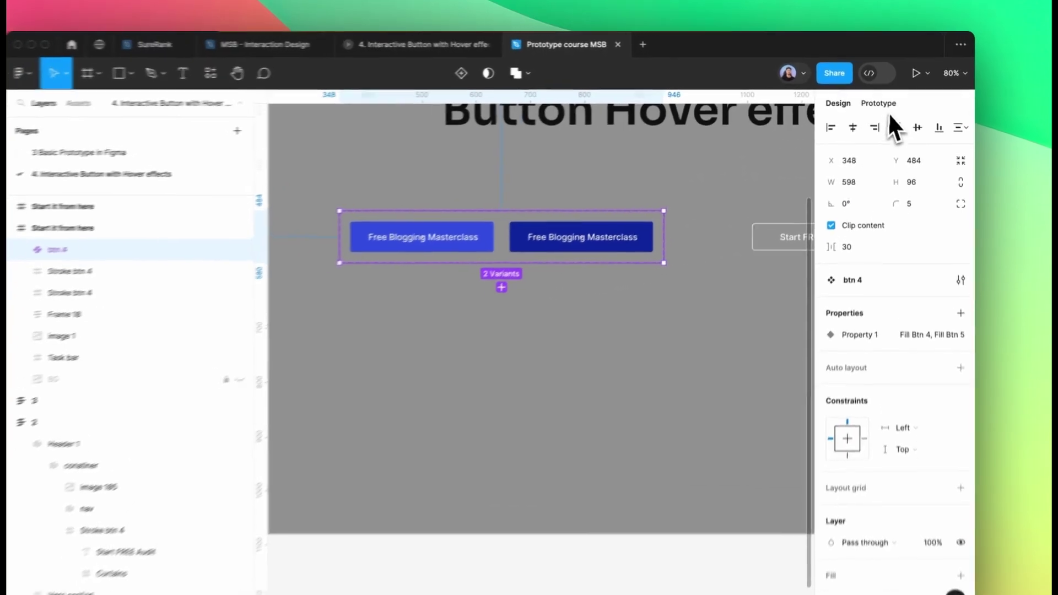
Step: Link Fill Btn 4 to Fill Btn 5 using Smart animate, Ease in and out, 300ms, and no scroll reset
left_click(881, 96)
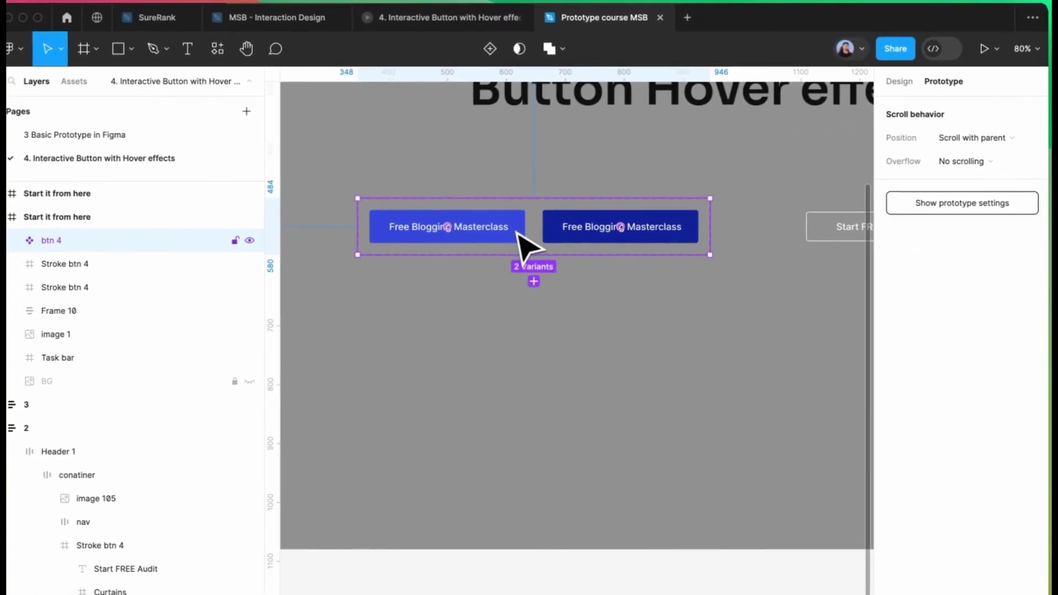
left_click(526, 230)
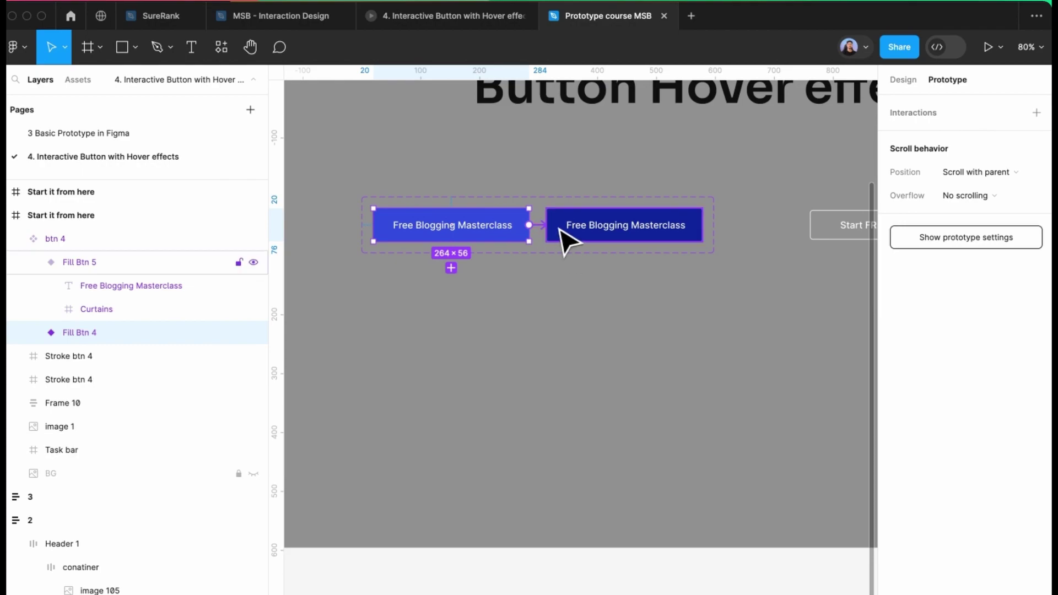
left_click_drag(537, 228, 567, 238)
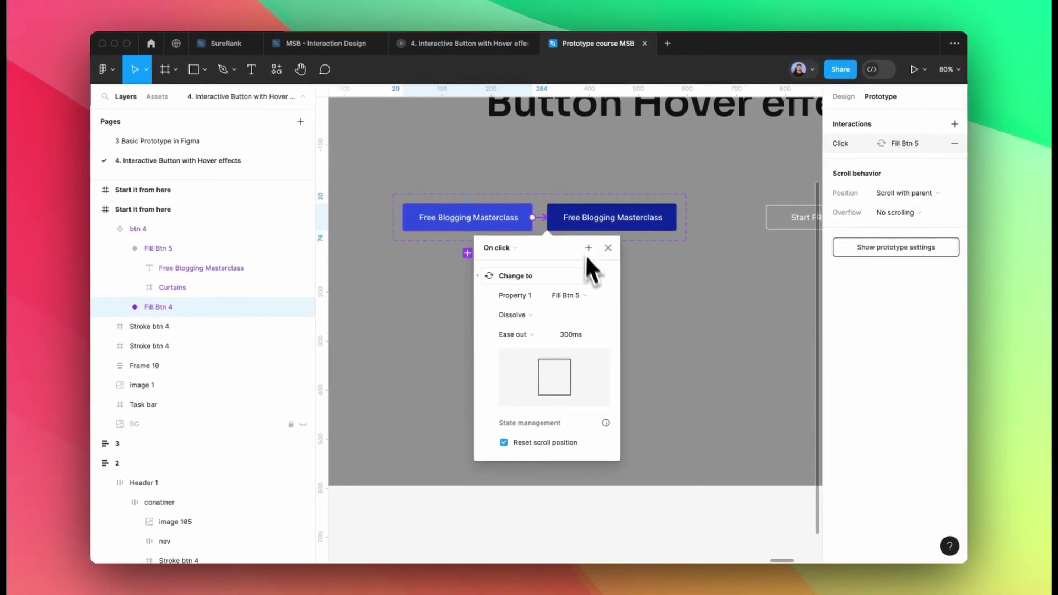
left_click(521, 315)
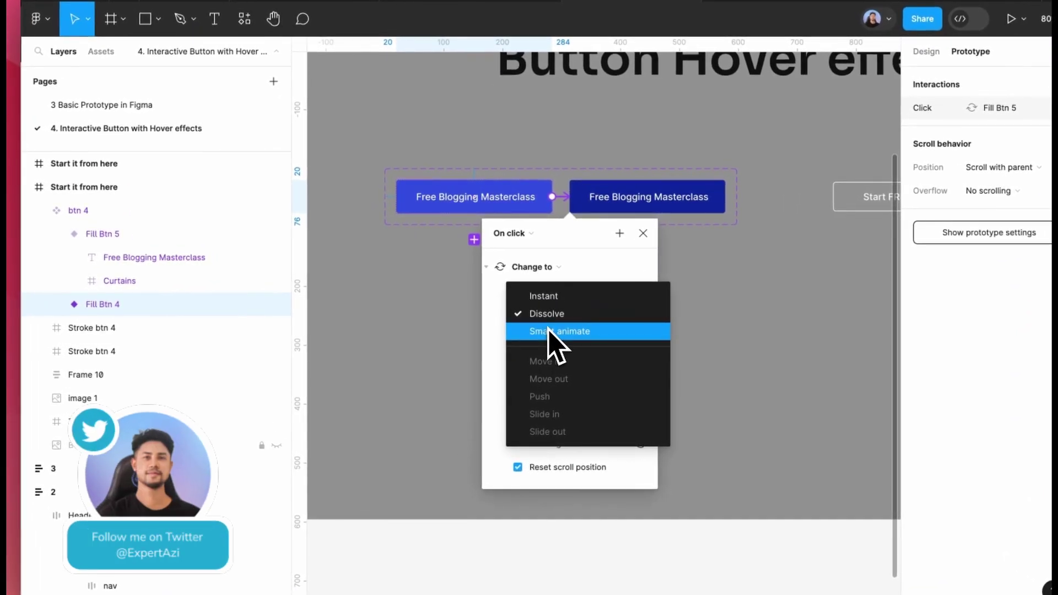
left_click(548, 331)
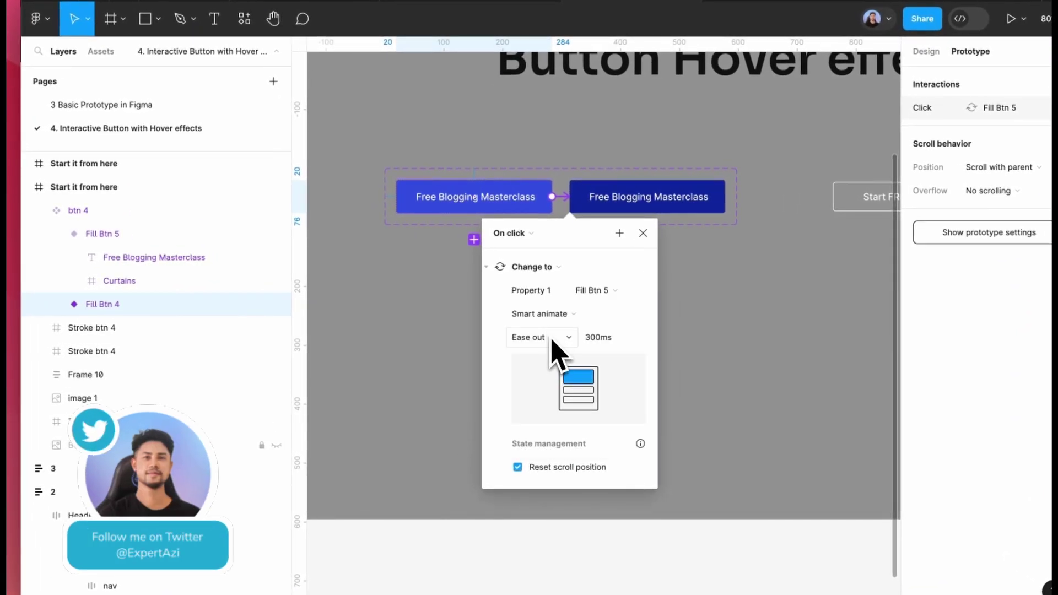
left_click(567, 338)
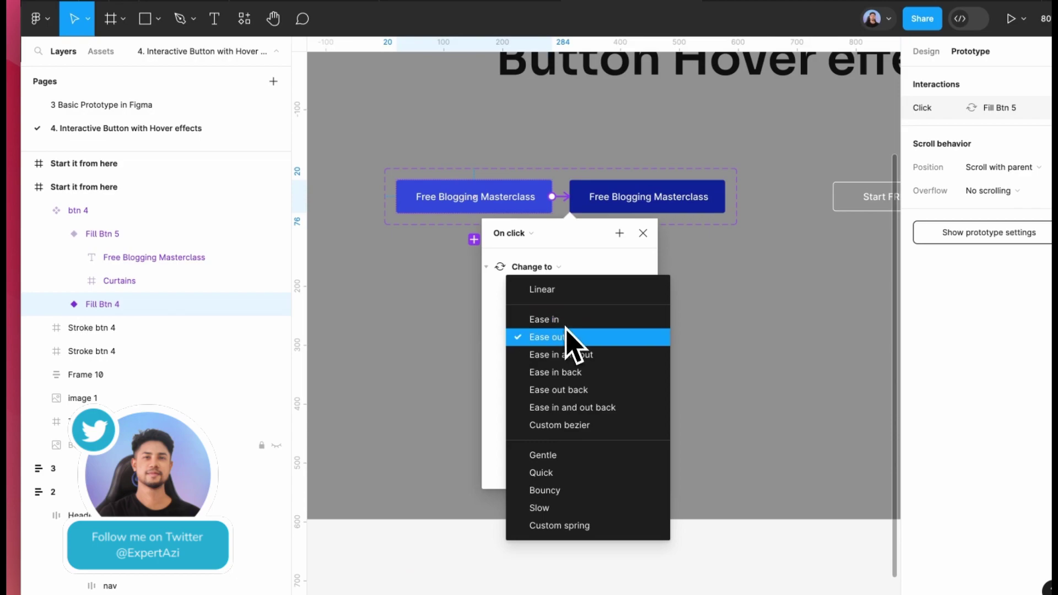
left_click(566, 359)
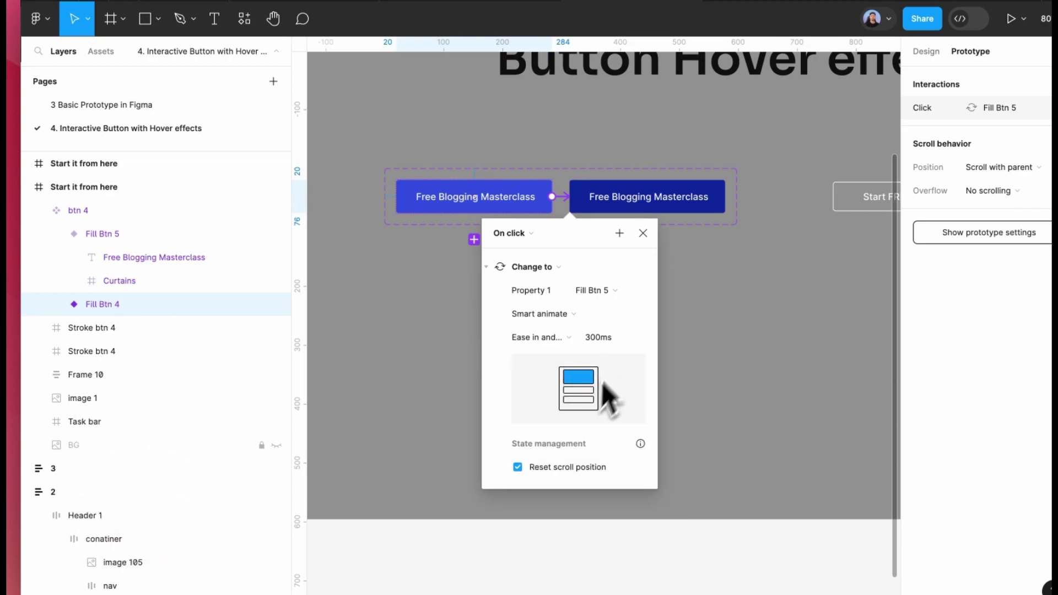
left_click(557, 466)
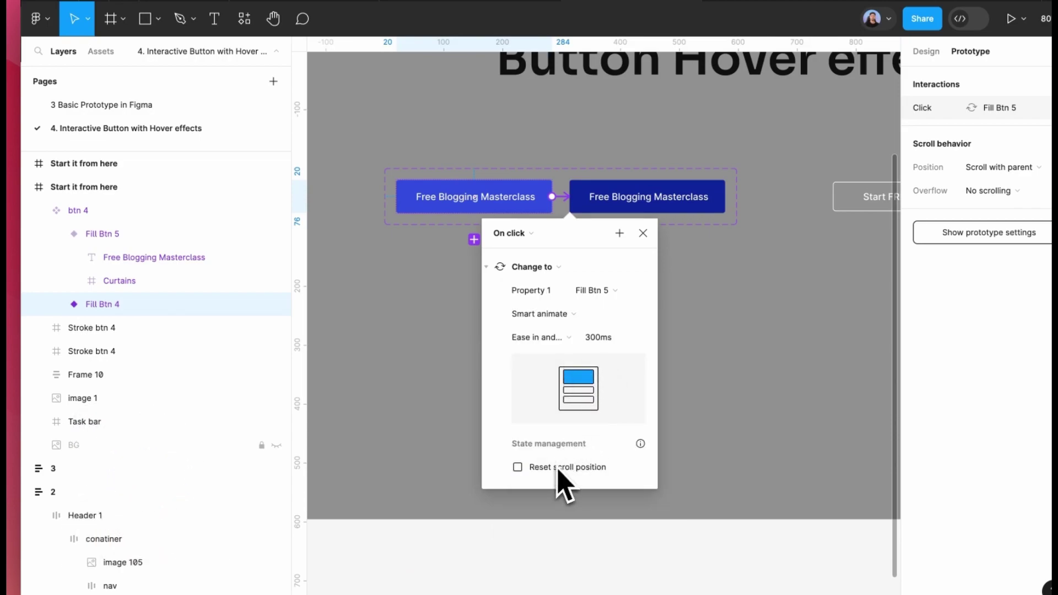
left_click(709, 276)
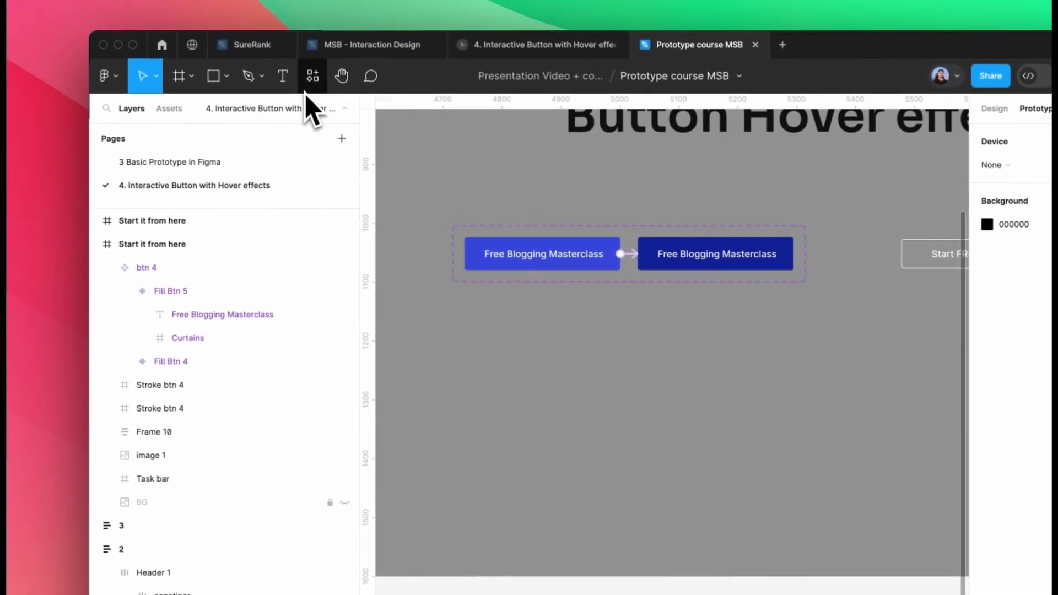
Step: Drag a btn 4 instance from Local components below the variants, then zoom out
left_click(312, 84)
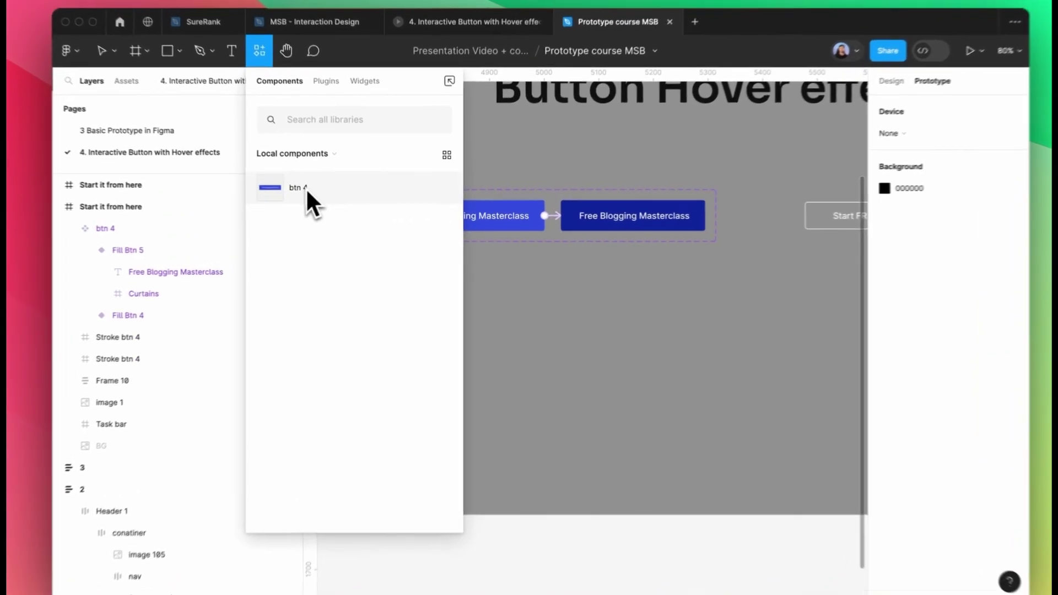
left_click_drag(307, 196, 667, 363)
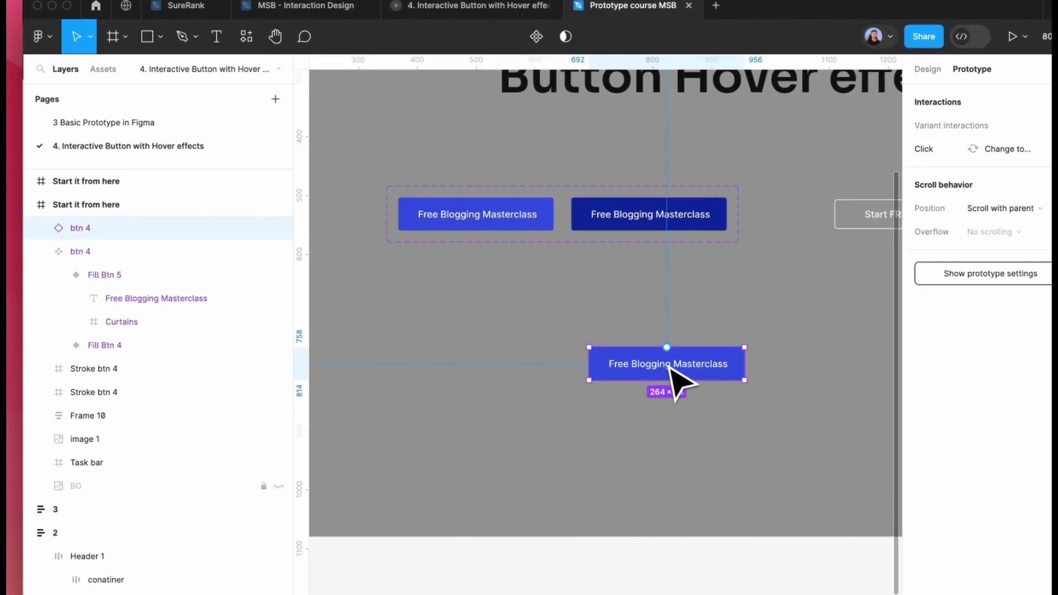
scroll(574, 314, "down", 10)
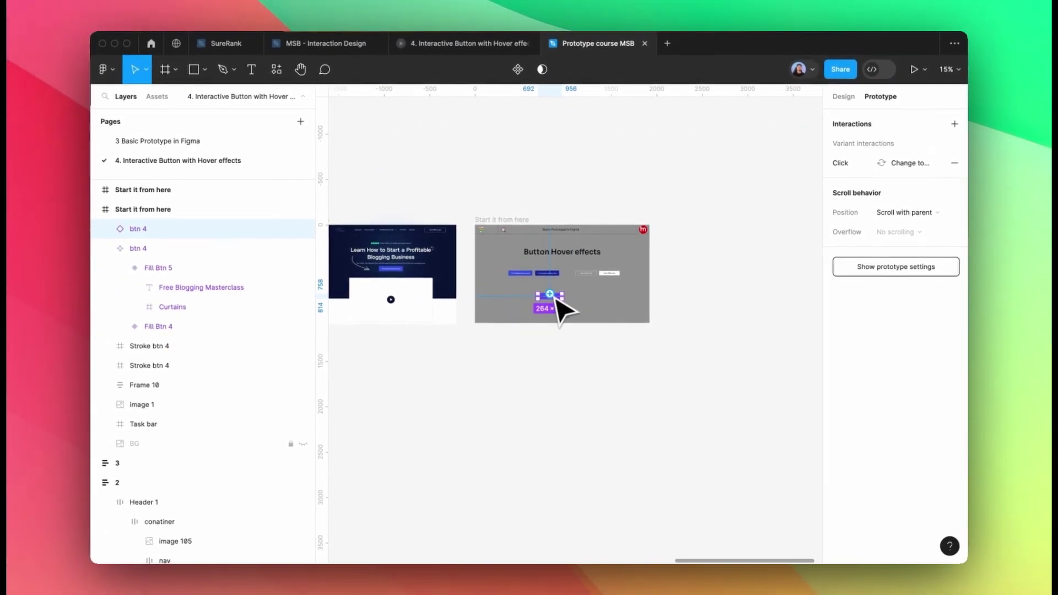
scroll(560, 307, "up", 5)
scroll(550, 302, "down", 8)
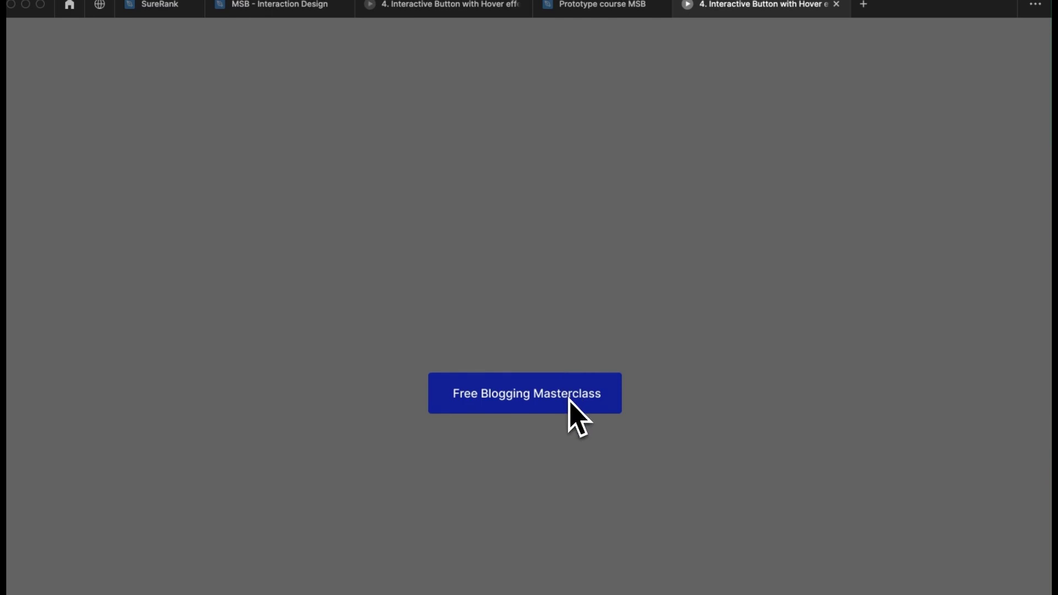
Step: Leave the prototype preview and return to the Prototype course MSB design tab
left_click(591, 42)
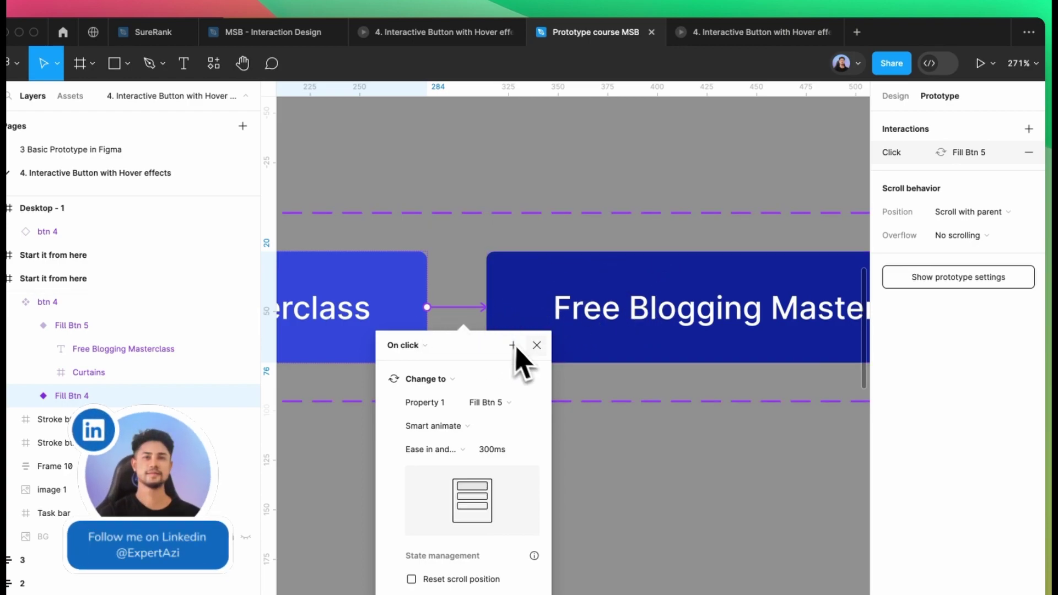
Step: Review Fill Btn 4's existing On click interaction settings
left_click(537, 346)
scroll(567, 303, "down", 5)
scroll(548, 294, "up", 3)
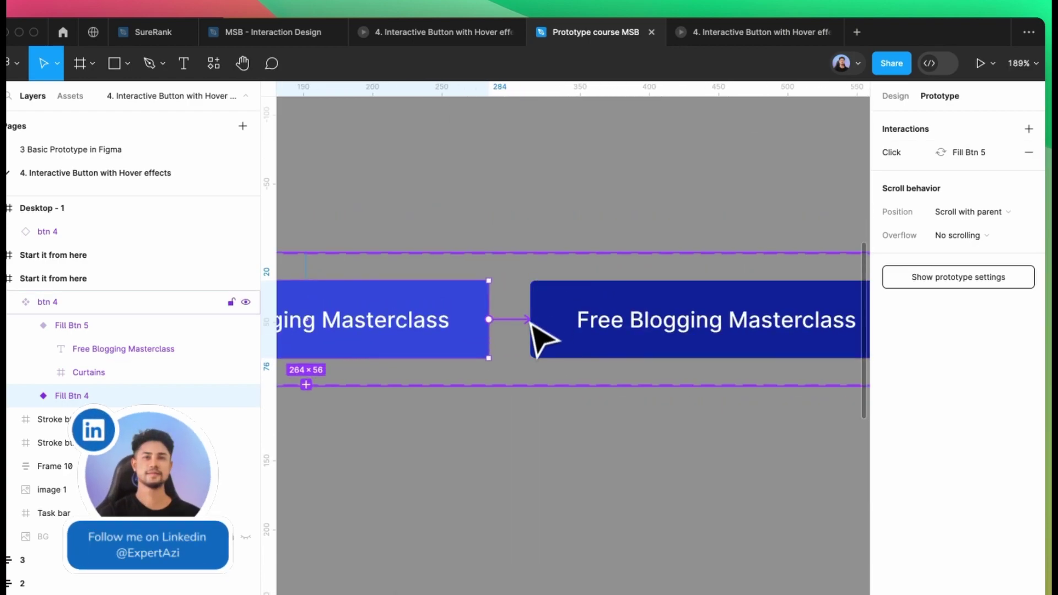
scroll(526, 325, "up", 5)
left_click(523, 320)
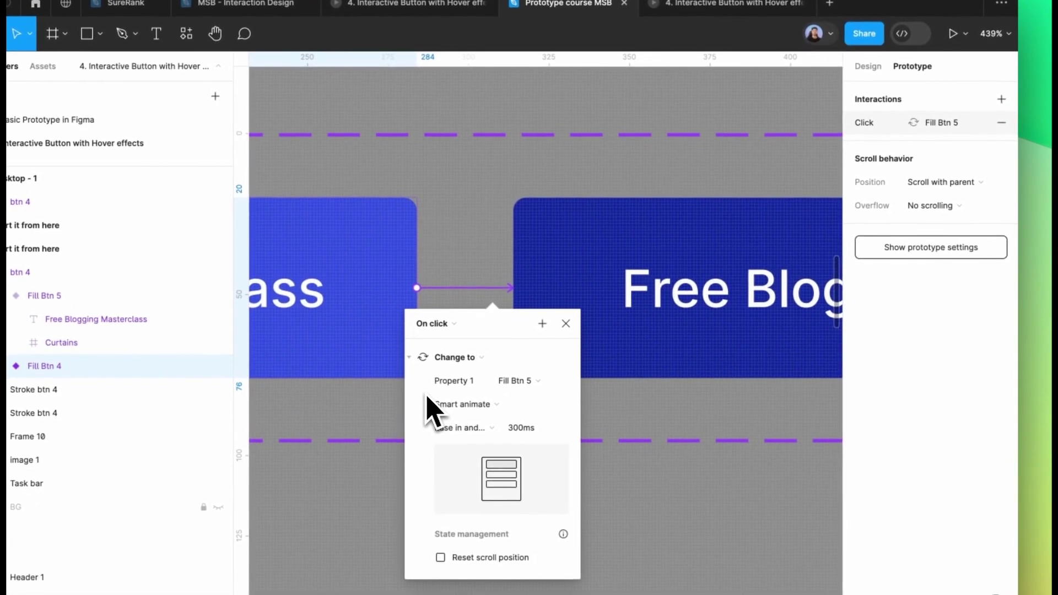
left_click(565, 323)
scroll(567, 292, "down", 5)
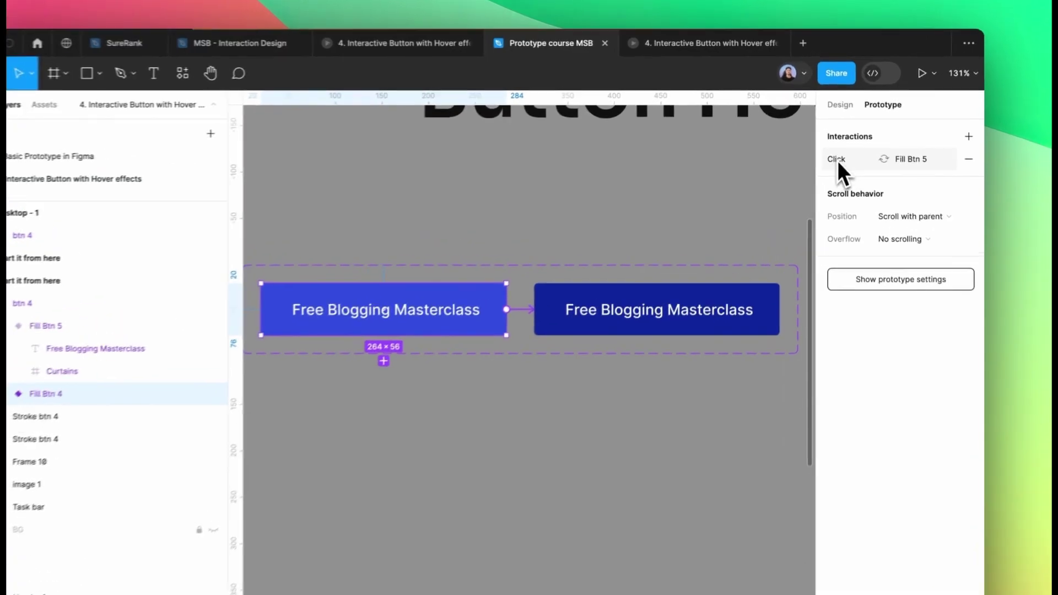
Step: Change Fill Btn 4's interaction trigger from On click to While hovering, then go to the preview
left_click(837, 146)
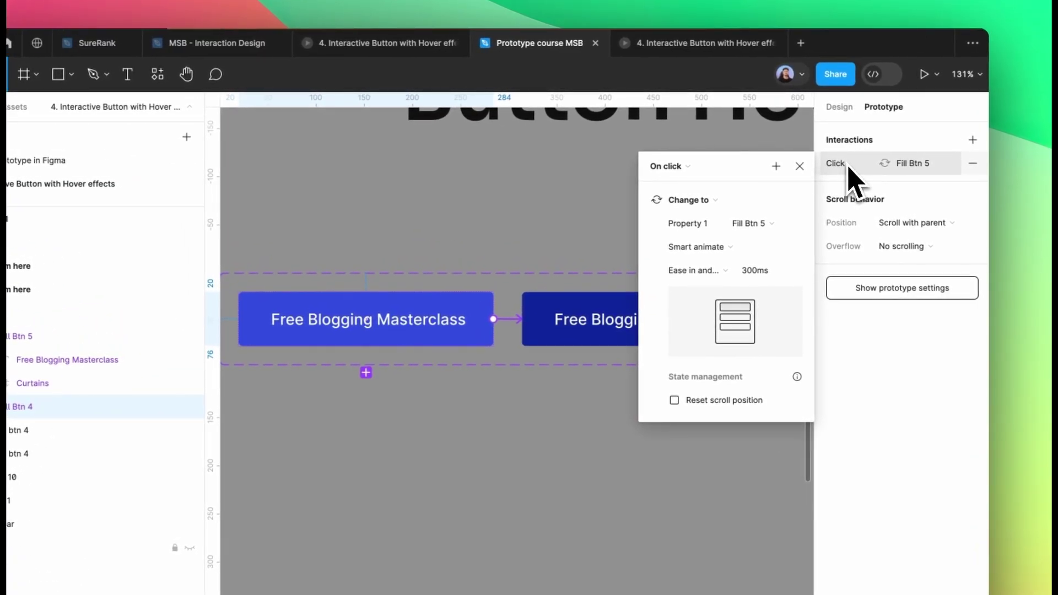
left_click(676, 176)
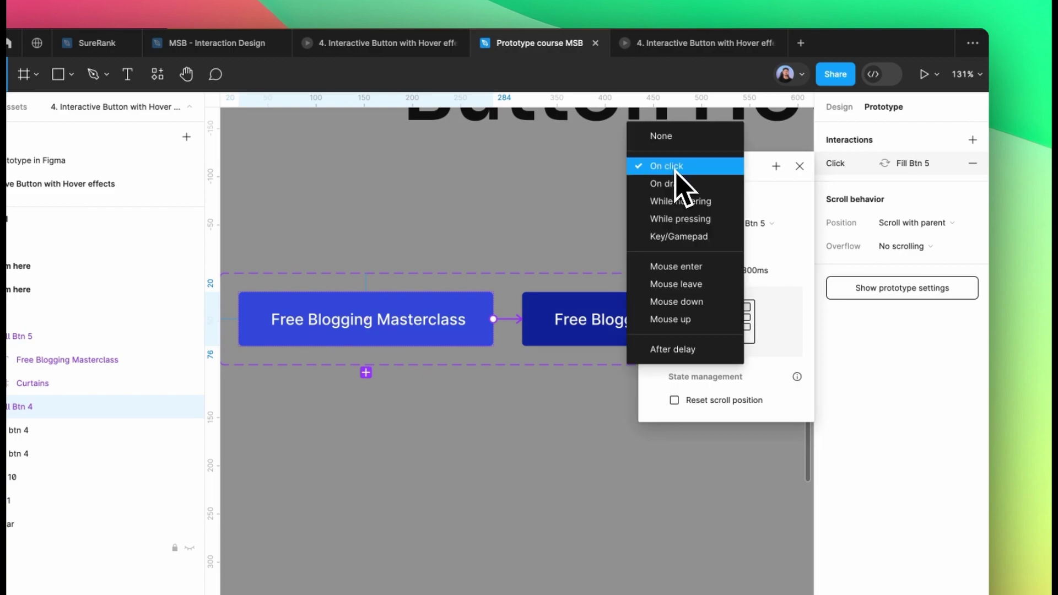
left_click(677, 212)
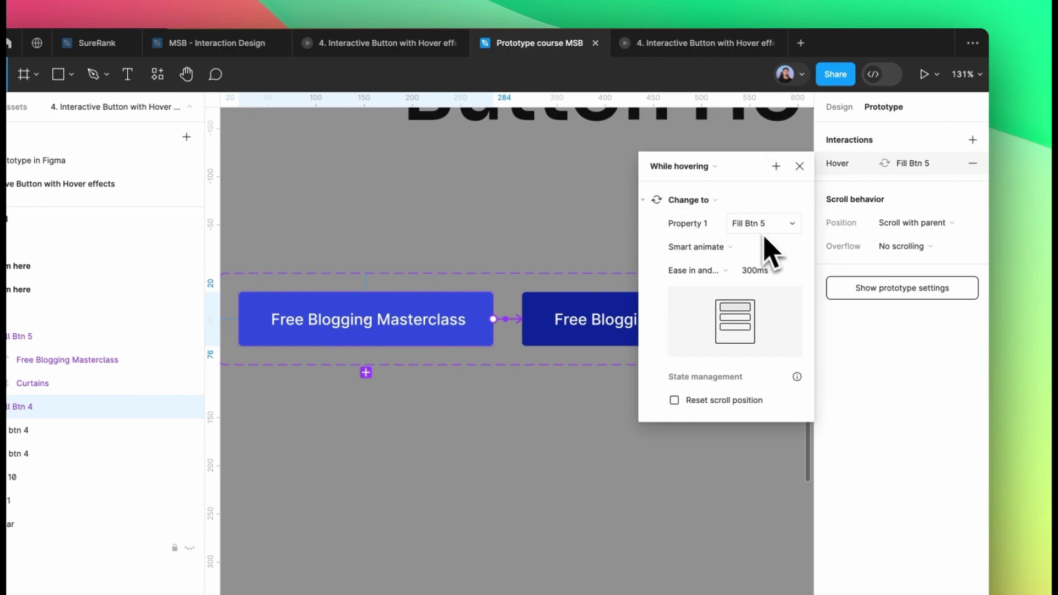
left_click(800, 167)
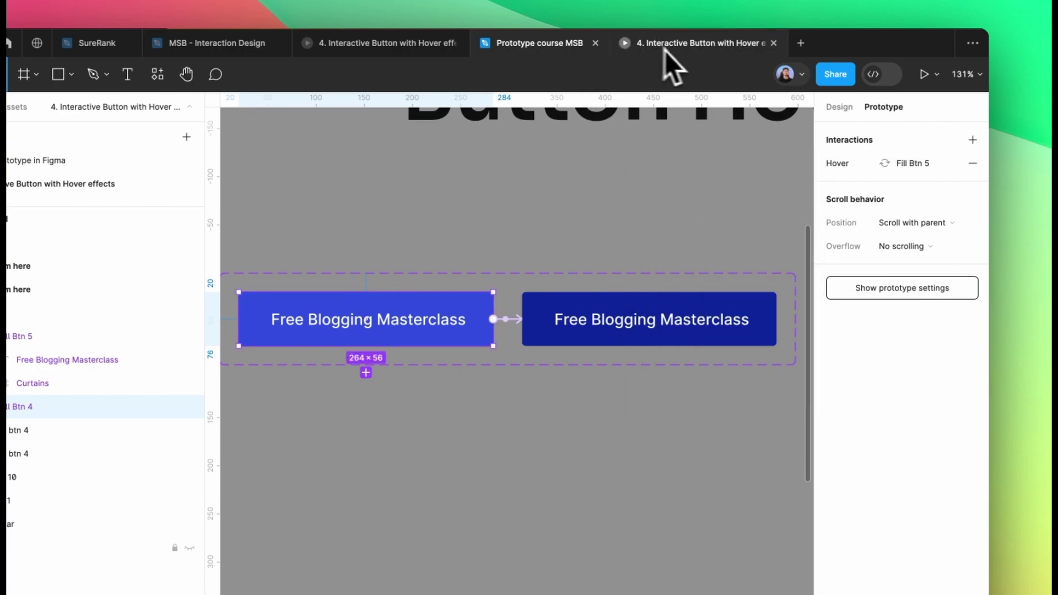
left_click(683, 51)
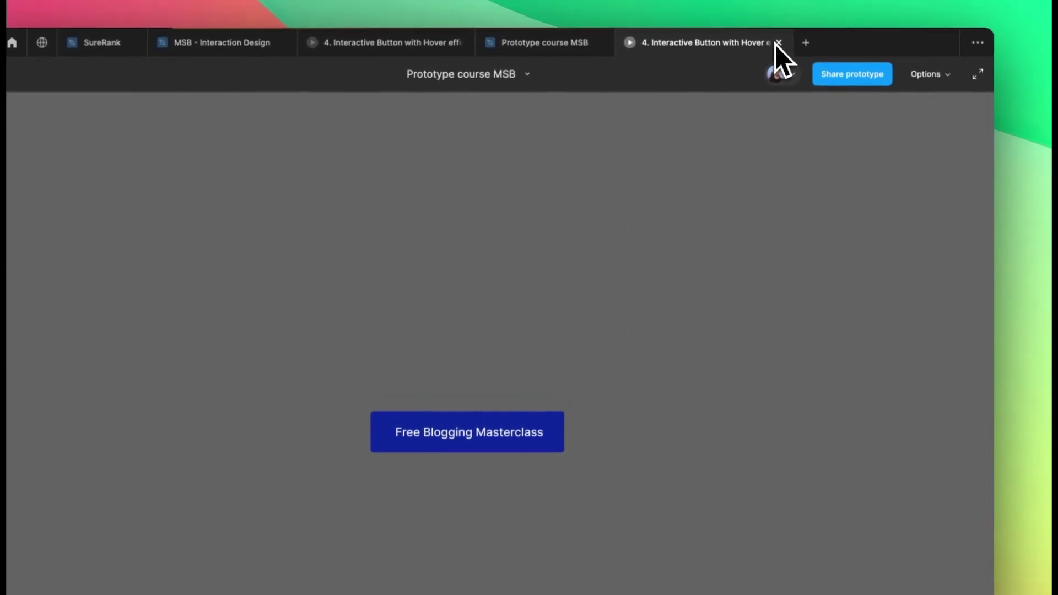
Step: Replace the old preview with a fresh one via Ctrl+Alt+Enter, test the hover darkening, then close it
left_click(777, 44)
key("ctrl+alt+Return")
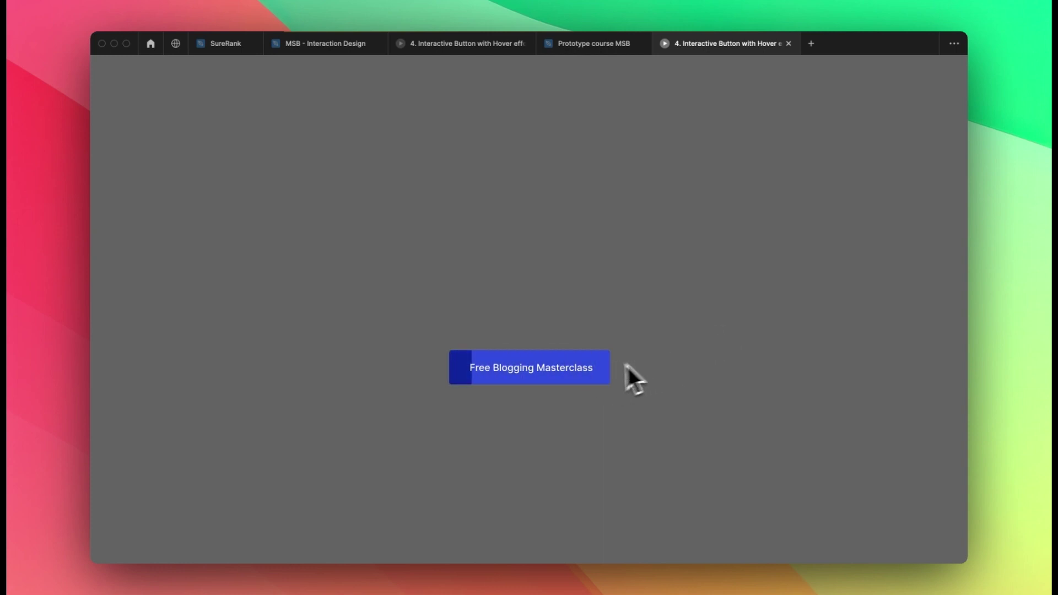
key("super+w")
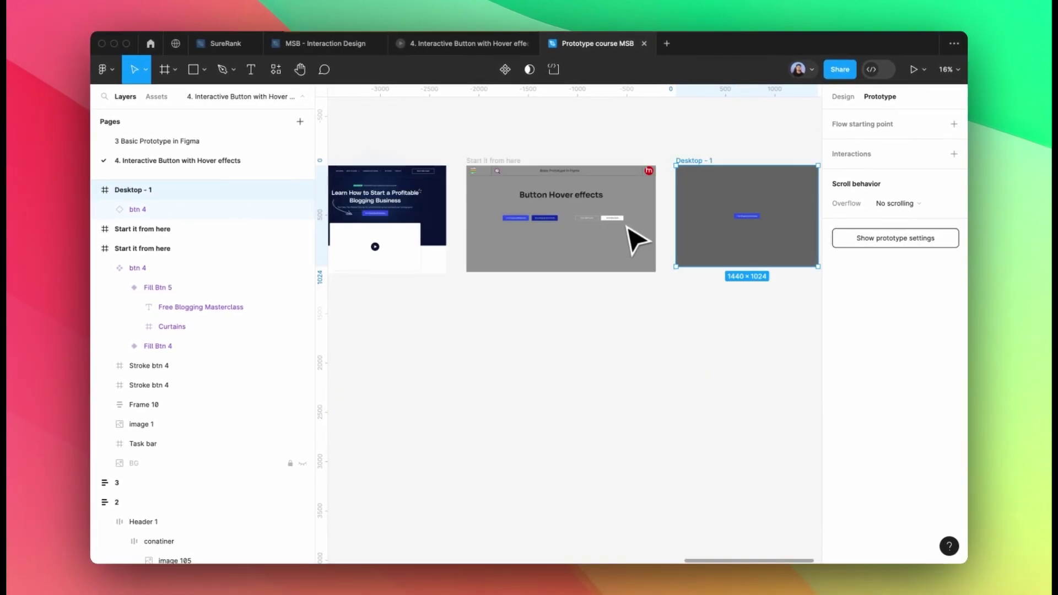
Step: Combine both Start FREE Audit buttons into the Stroke btn 4 component set
scroll(638, 241, "up", 5)
scroll(628, 236, "up", 5)
key("Escape")
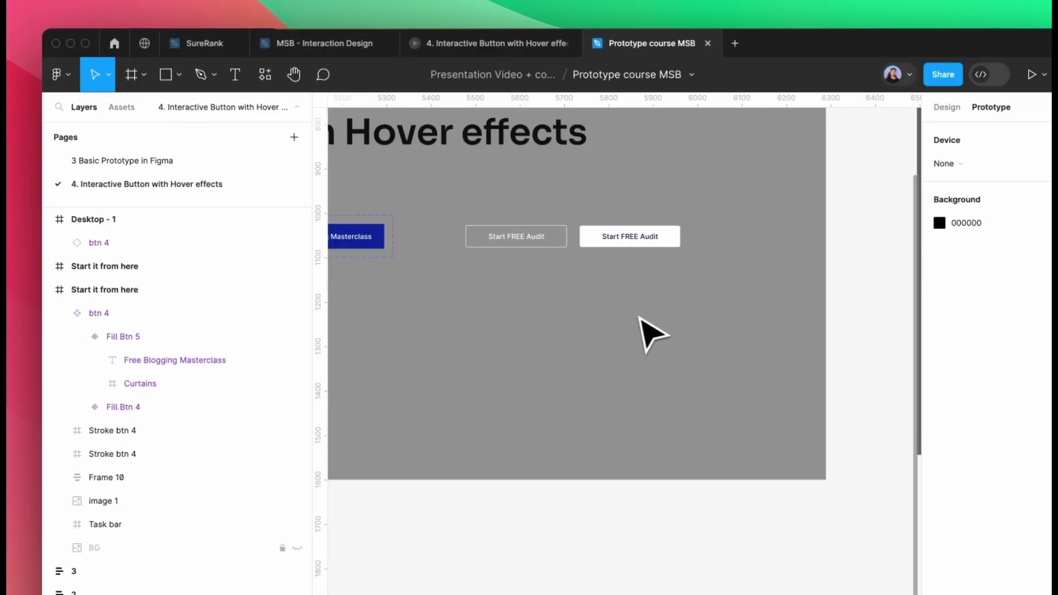
left_click_drag(631, 303, 470, 215)
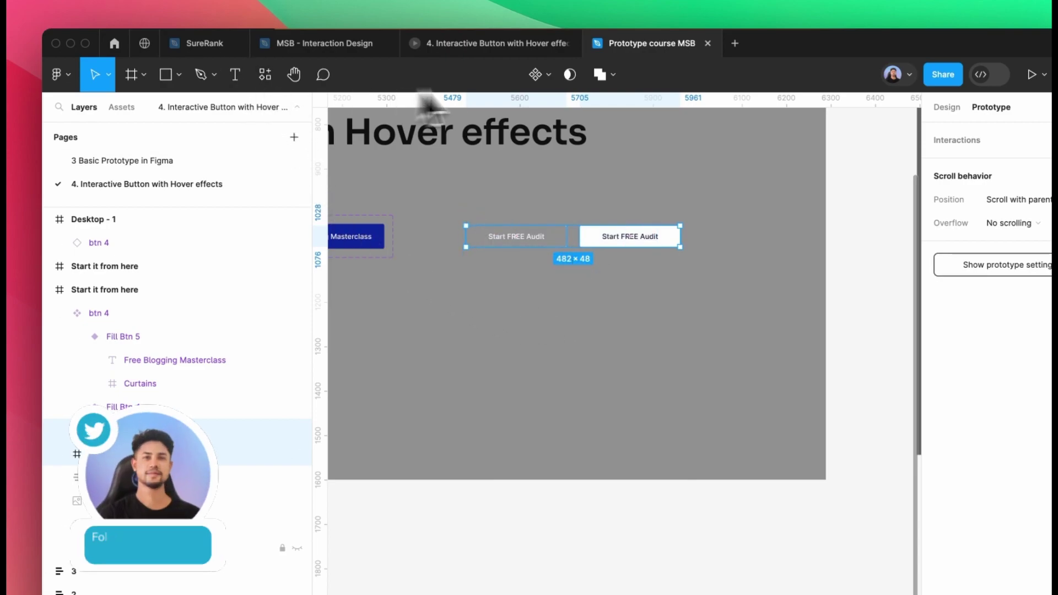
left_click(543, 76)
left_click(543, 144)
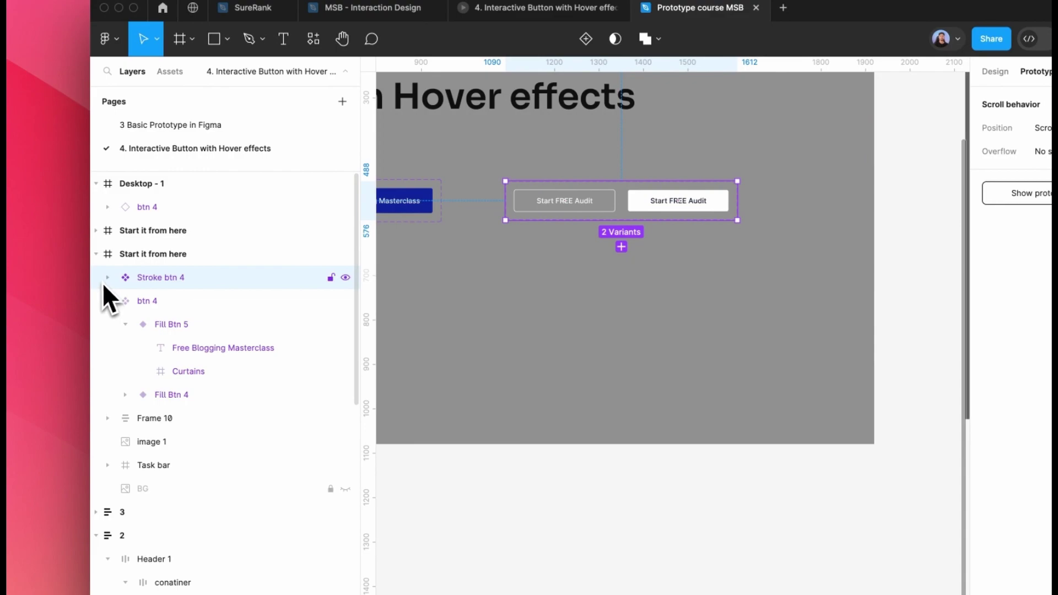
Step: Rename one Stroke btn 4 variant from Default to Property 1=Hover
left_click(107, 278)
mouse_move(169, 324)
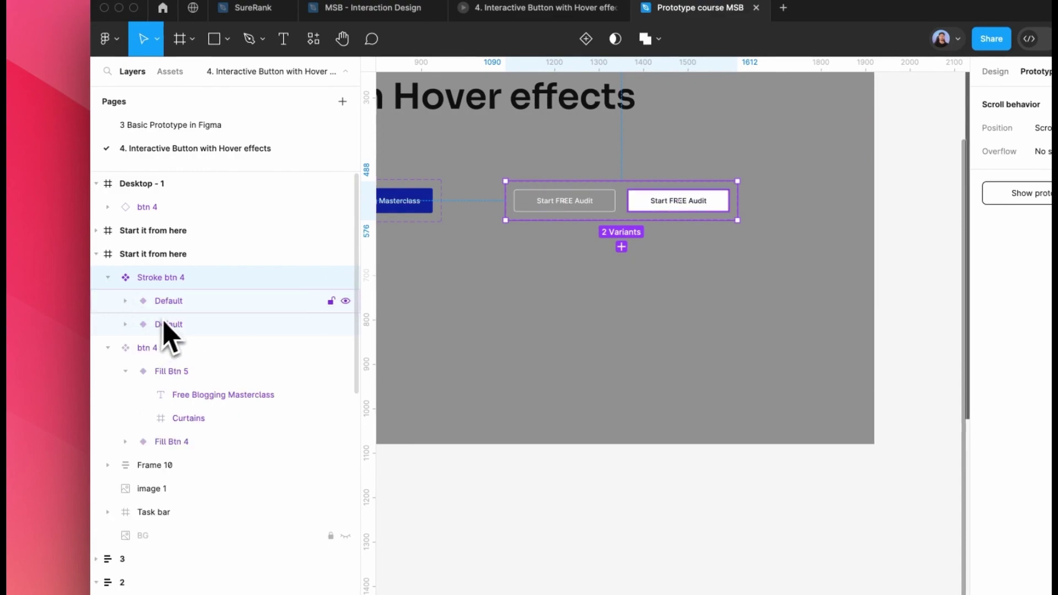
double_click(177, 302)
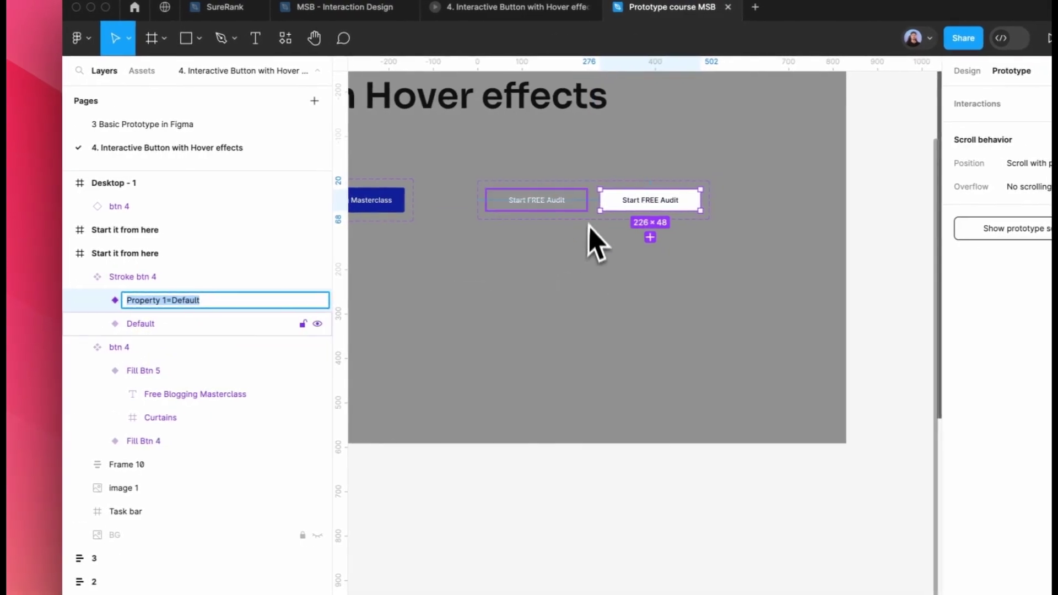
left_click(583, 209)
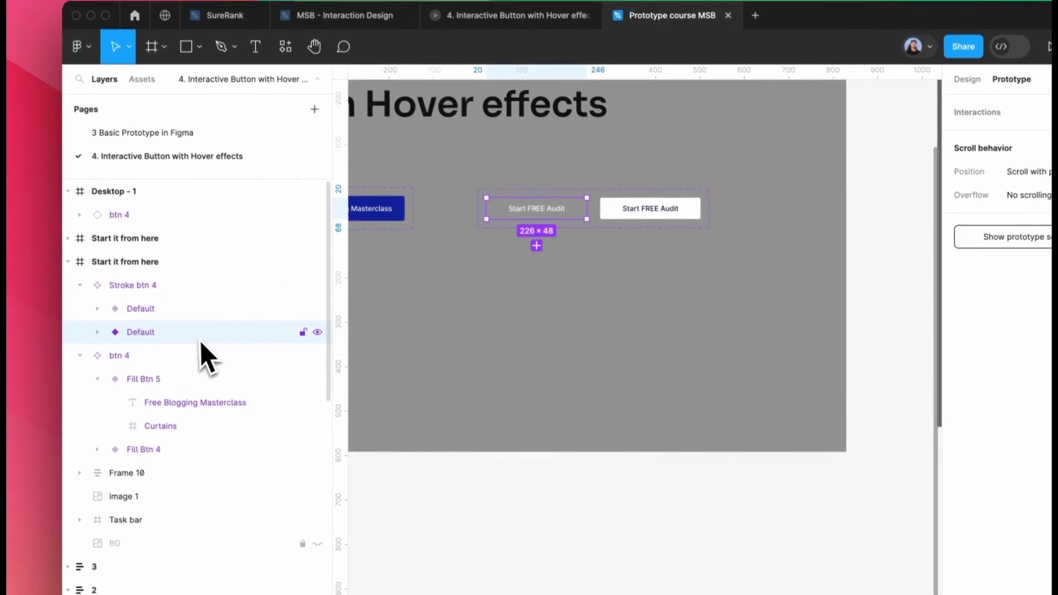
double_click(195, 328)
left_click(194, 318)
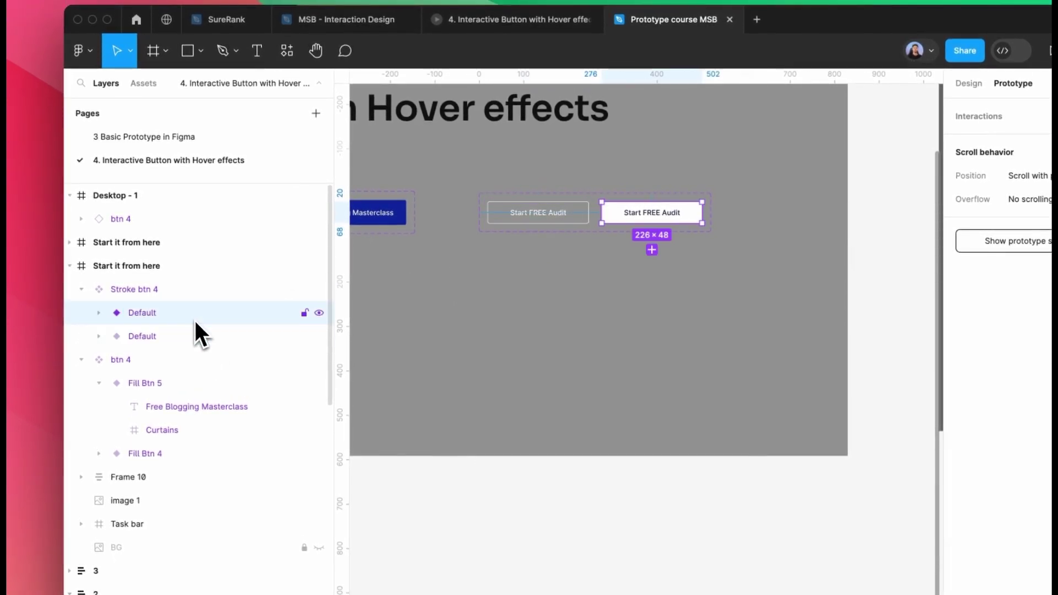
double_click(194, 319)
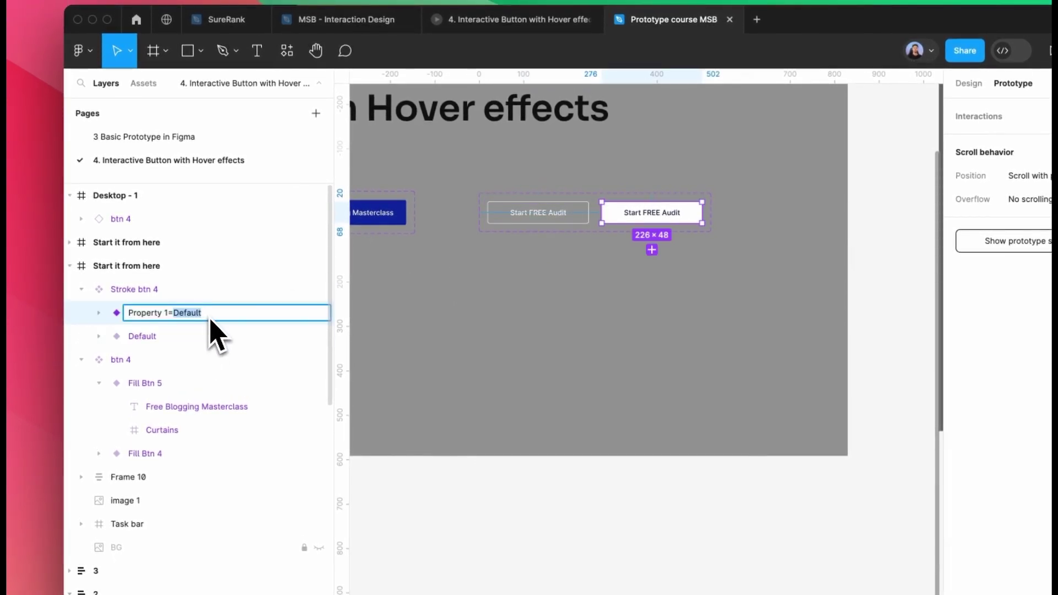
type("Hover")
key("Return")
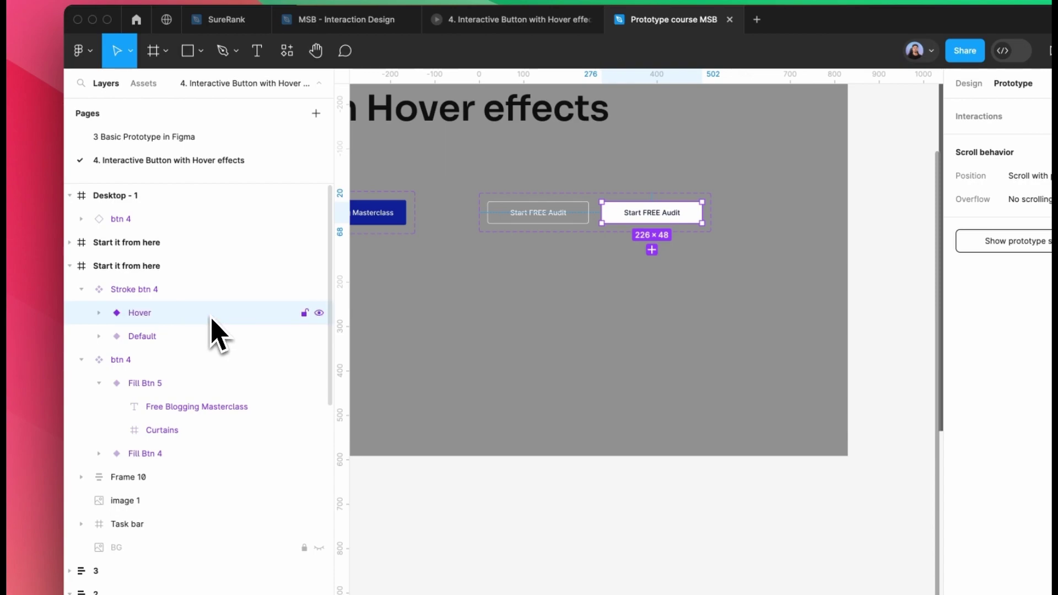
left_click(584, 216)
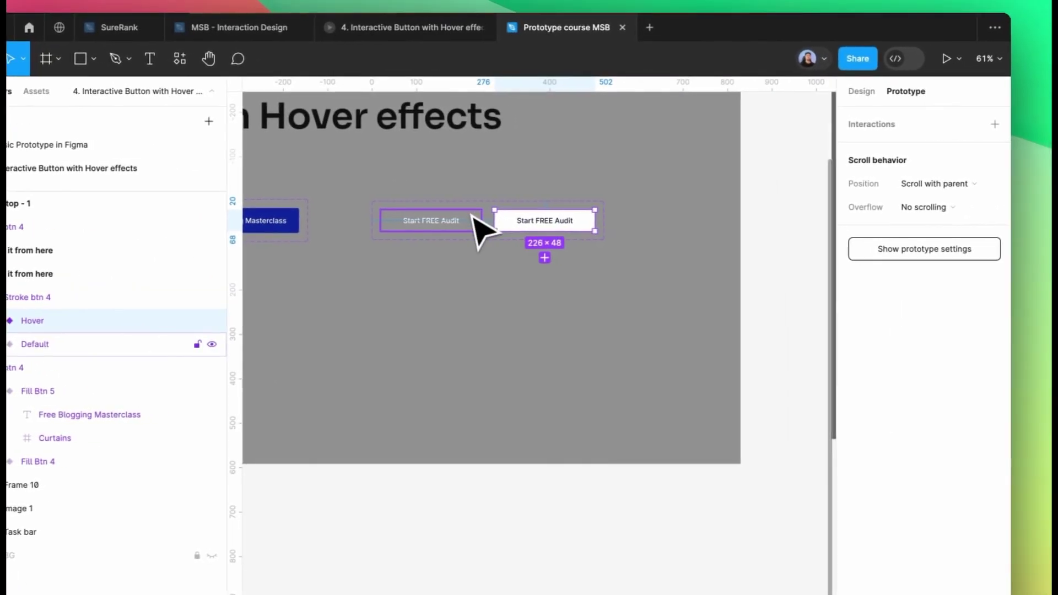
Step: Link the Default Start FREE Audit variant to Hover, then remove its On click interaction
scroll(529, 237, "up", 5)
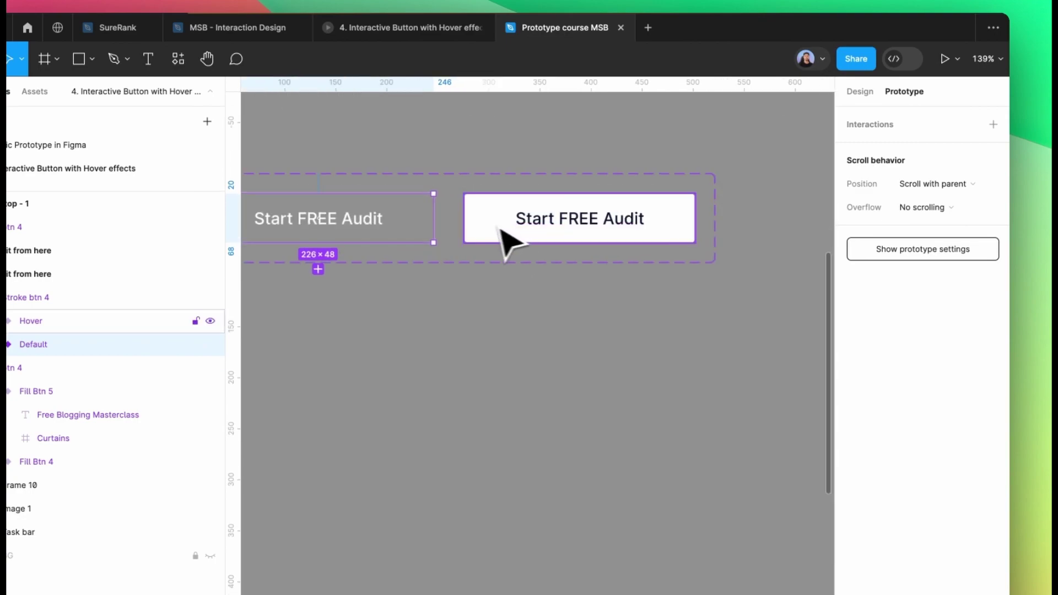
left_click_drag(435, 219, 480, 228)
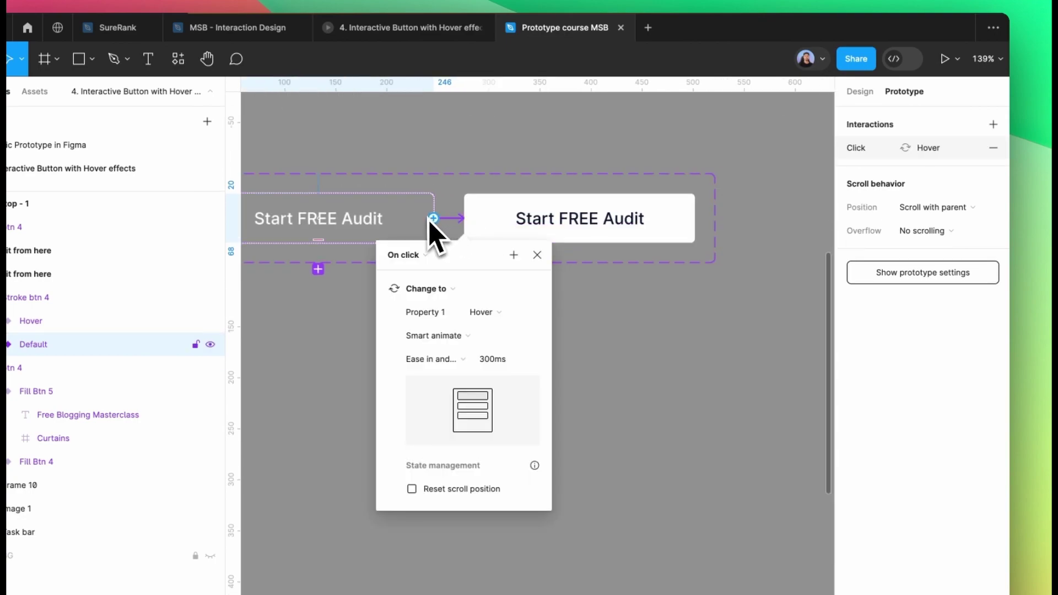
left_click(537, 255)
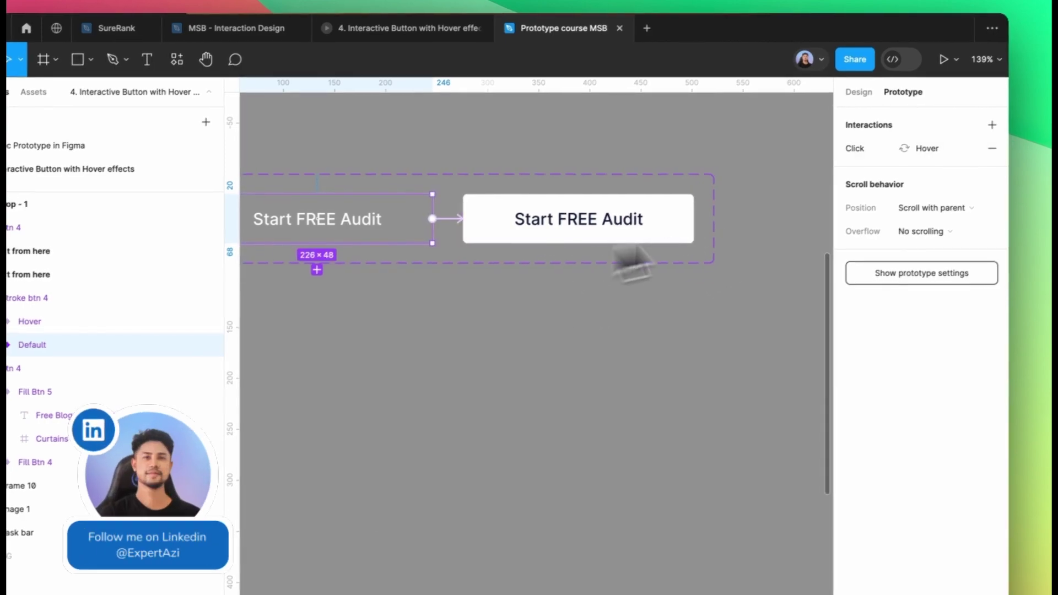
left_click(957, 164)
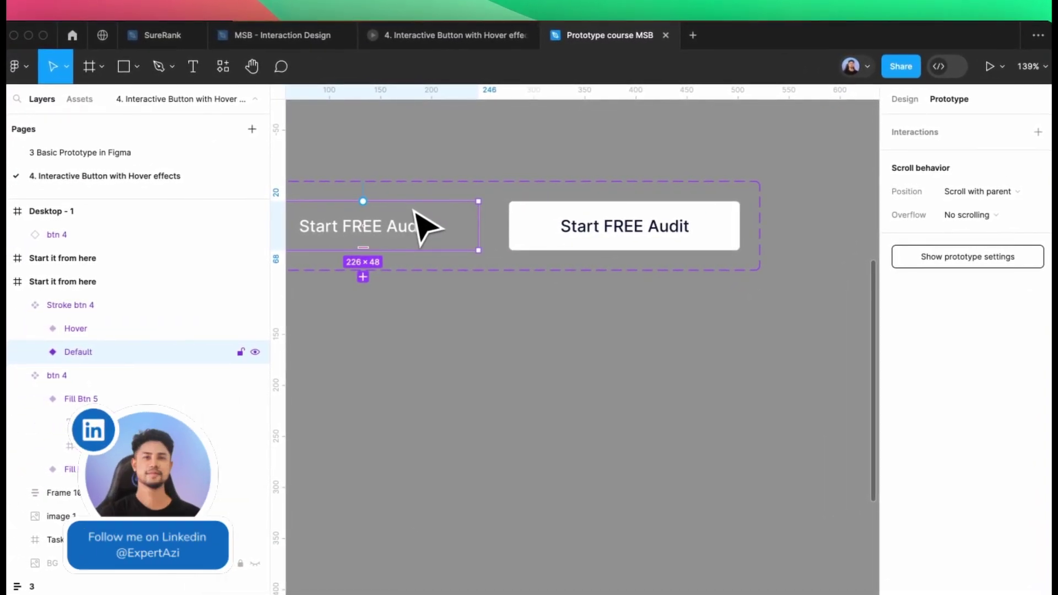
Step: Add a While hovering interaction changing to Hover with Dissolve, Ease in and out, 300ms
left_click(972, 139)
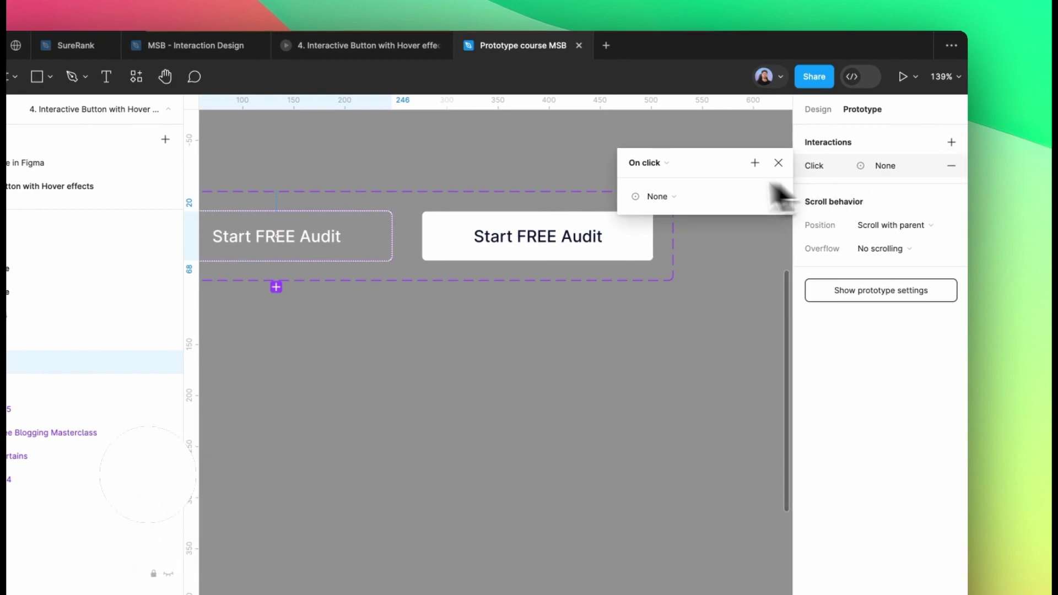
left_click(668, 166)
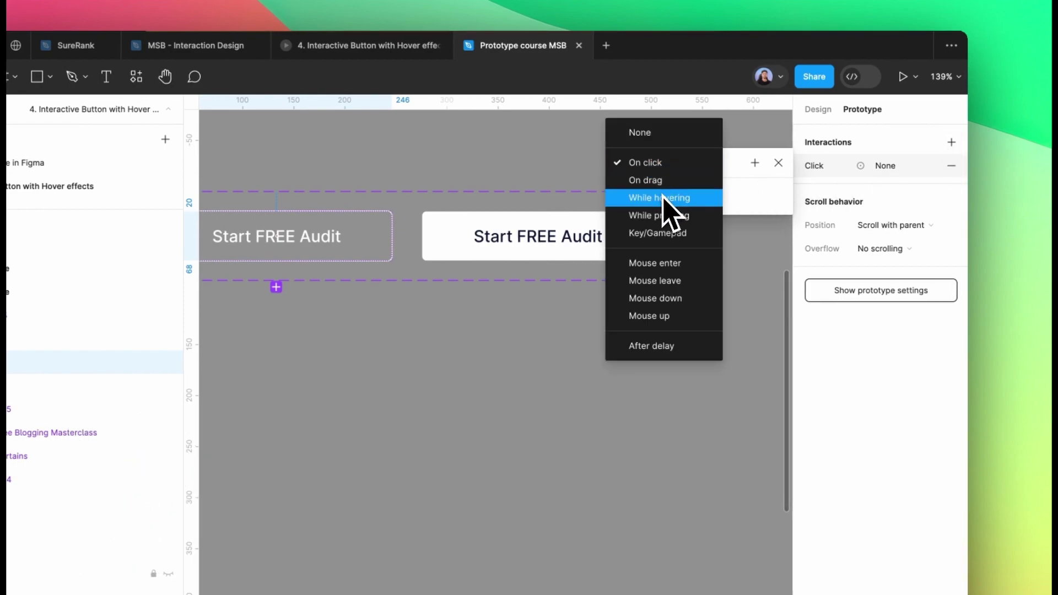
left_click(667, 211)
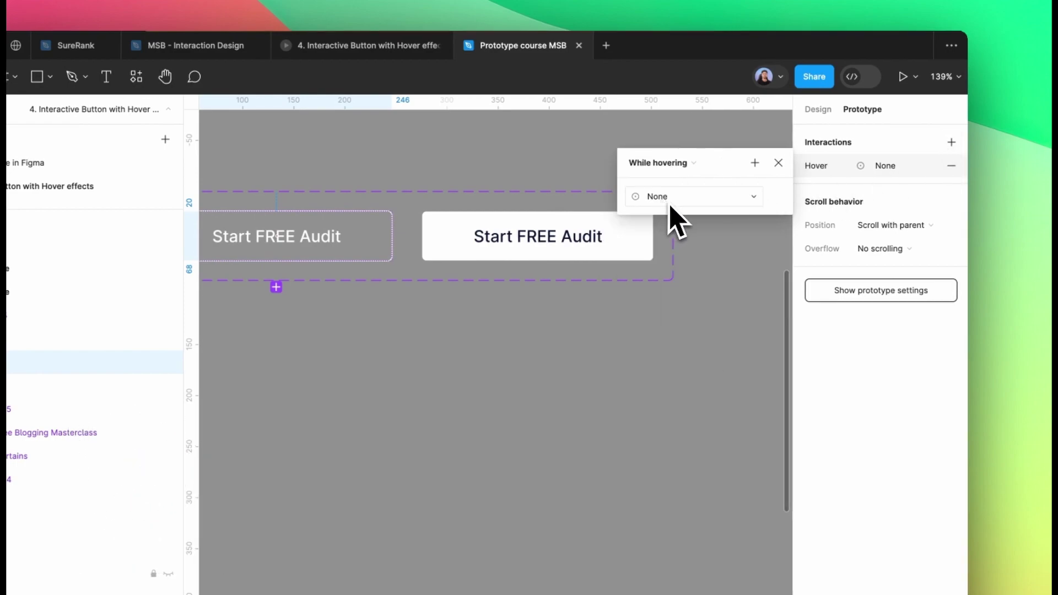
left_click(675, 198)
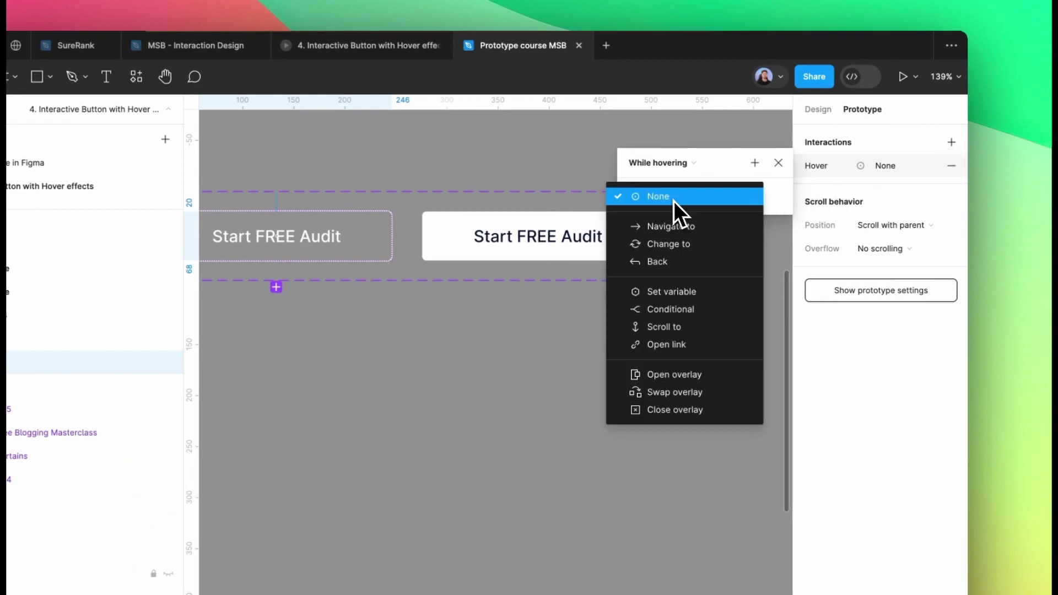
left_click(669, 249)
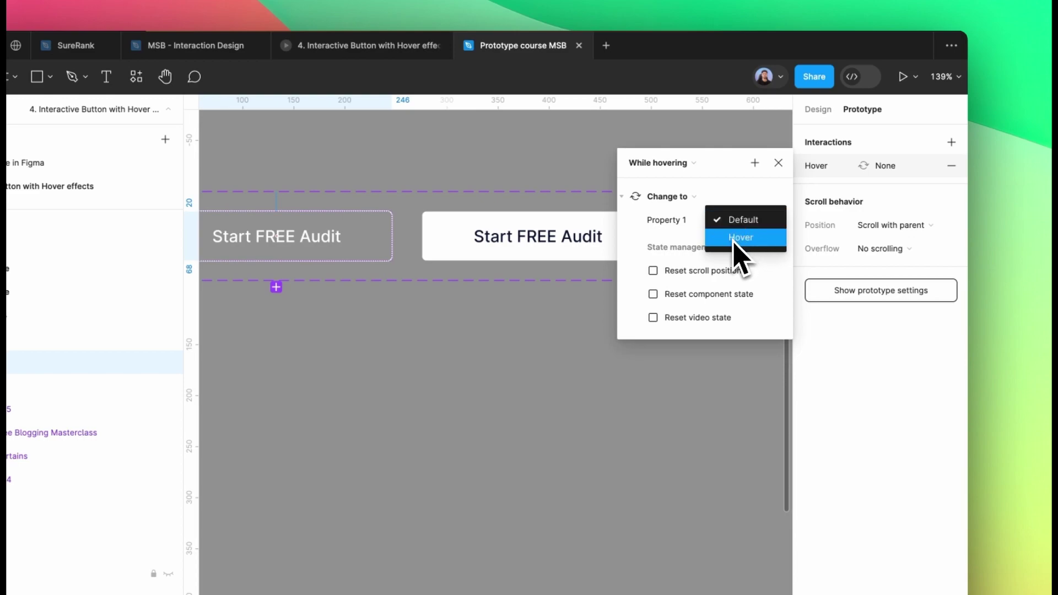
left_click(734, 238)
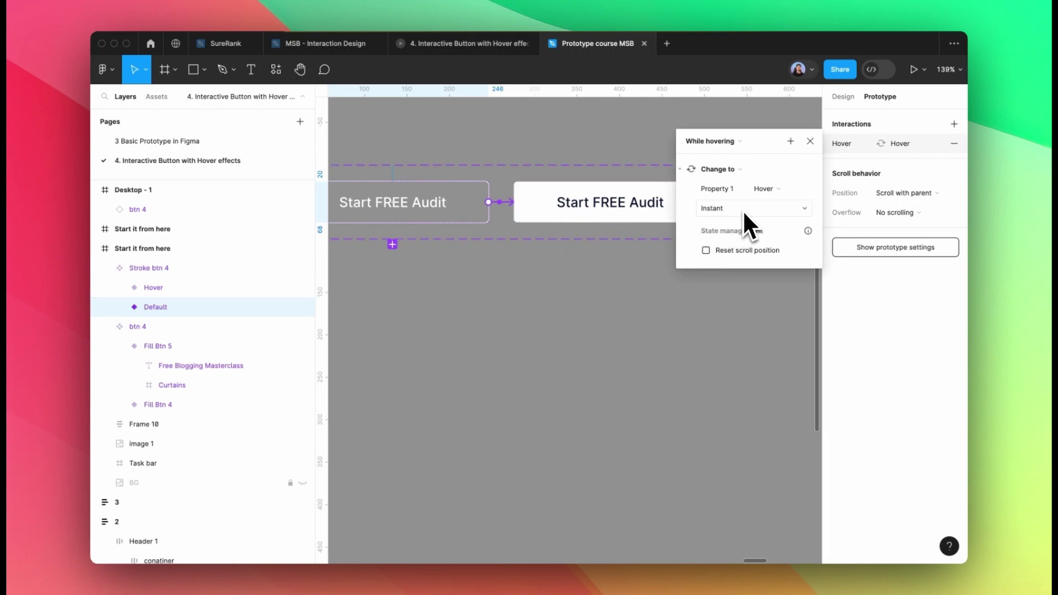
left_click(739, 209)
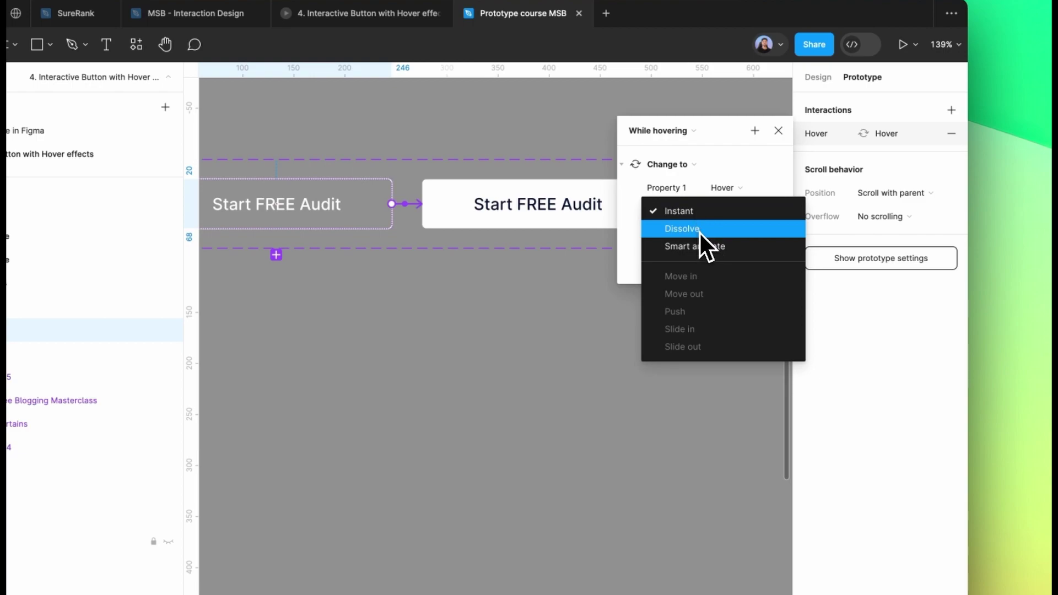
left_click(700, 233)
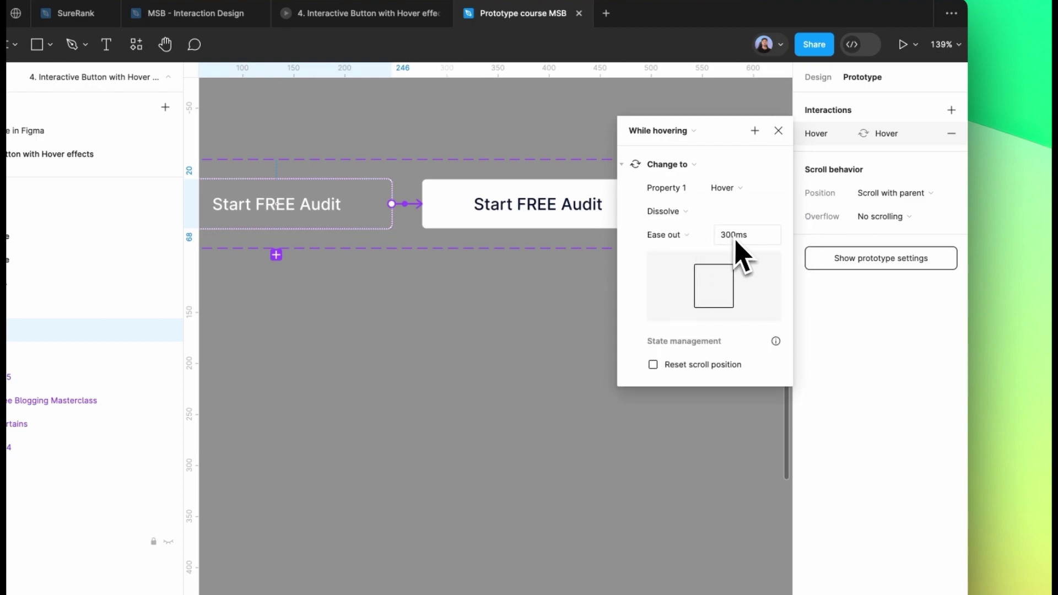
left_click(696, 236)
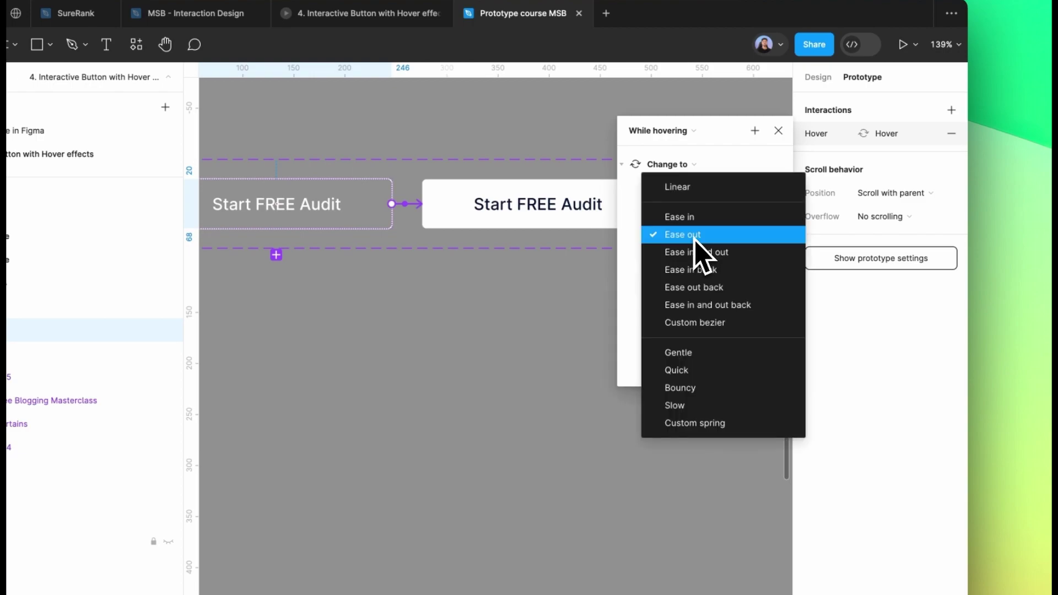
left_click(706, 257)
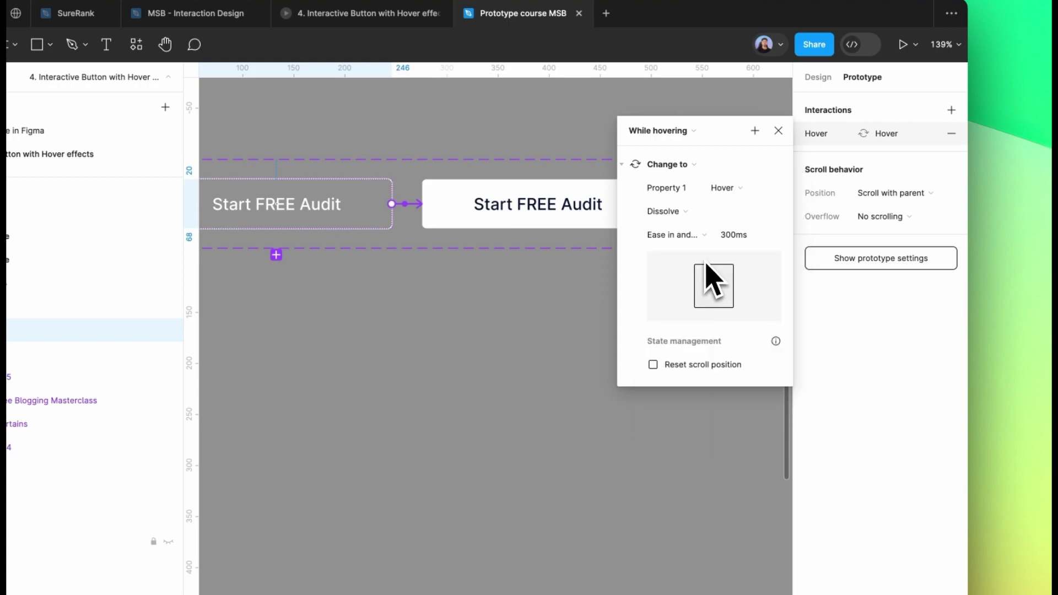
mouse_move(756, 271)
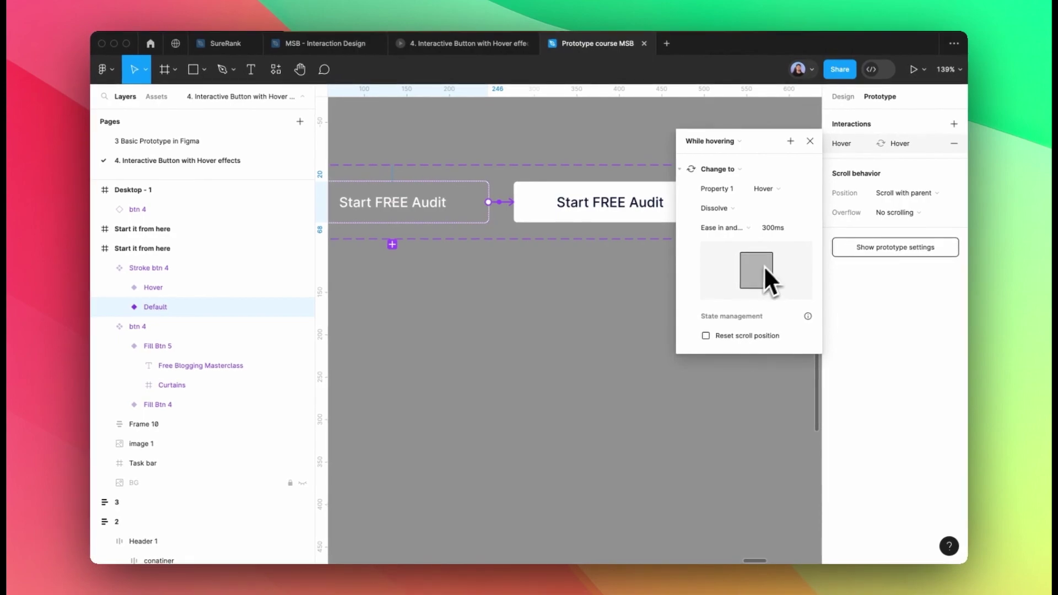
left_click(810, 142)
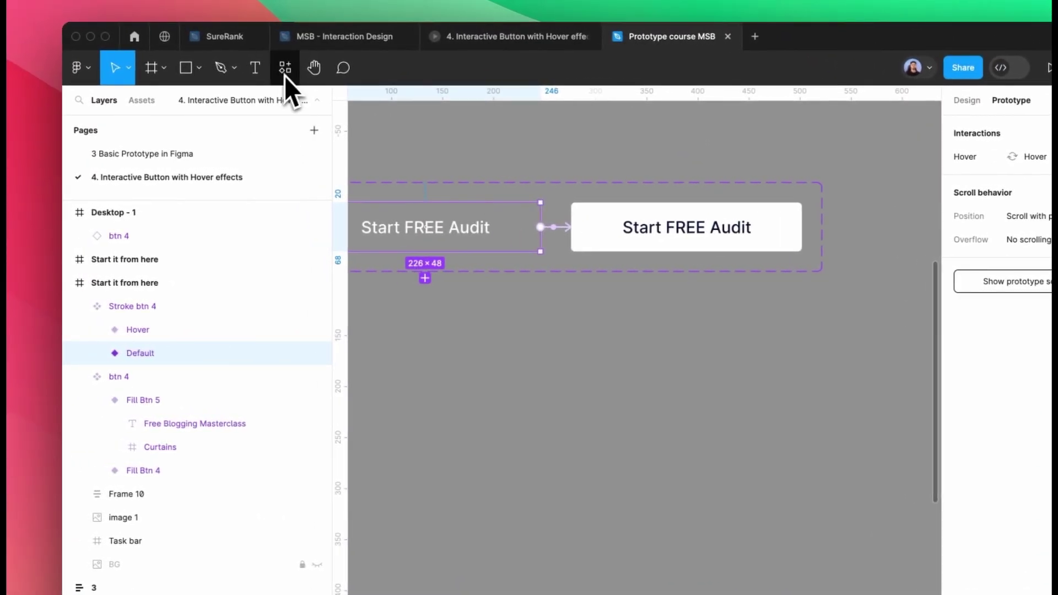
Step: Place a Stroke btn 4 instance in Desktop - 1 and centre it horizontally
left_click(285, 71)
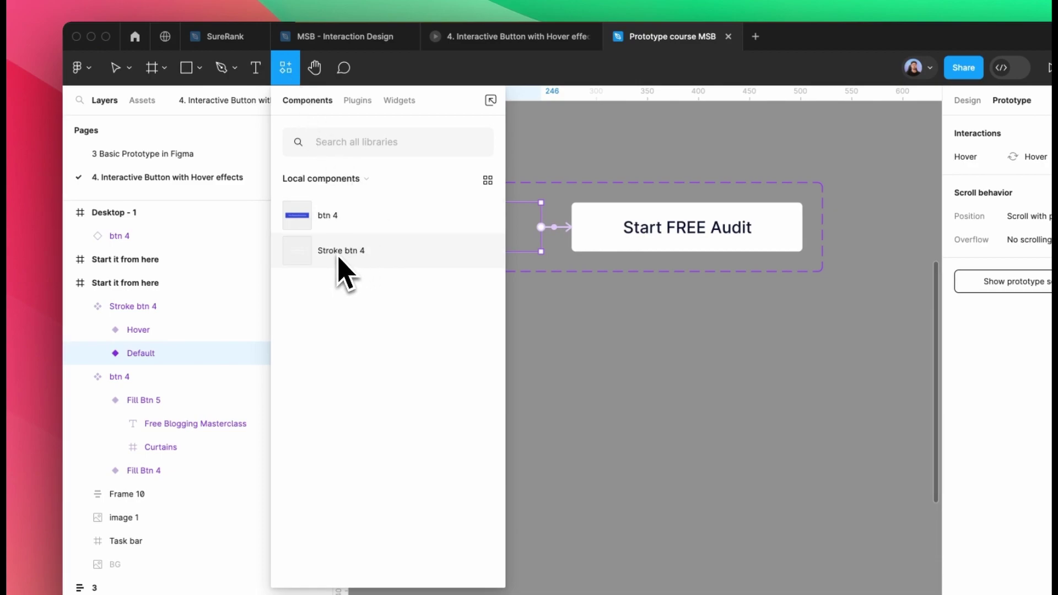
left_click_drag(339, 254, 731, 442)
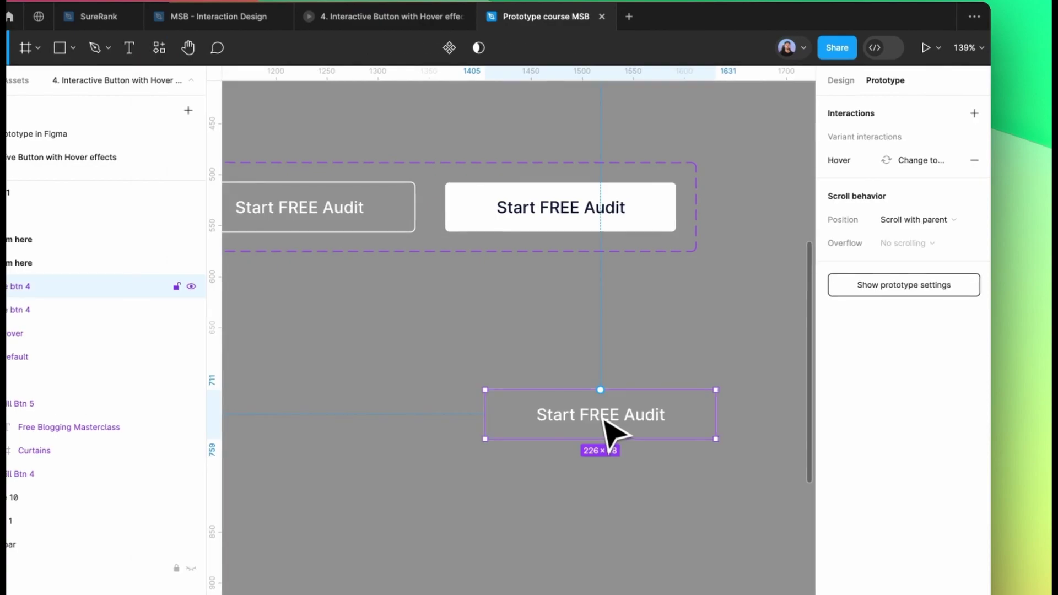
scroll(603, 419, "down", 5)
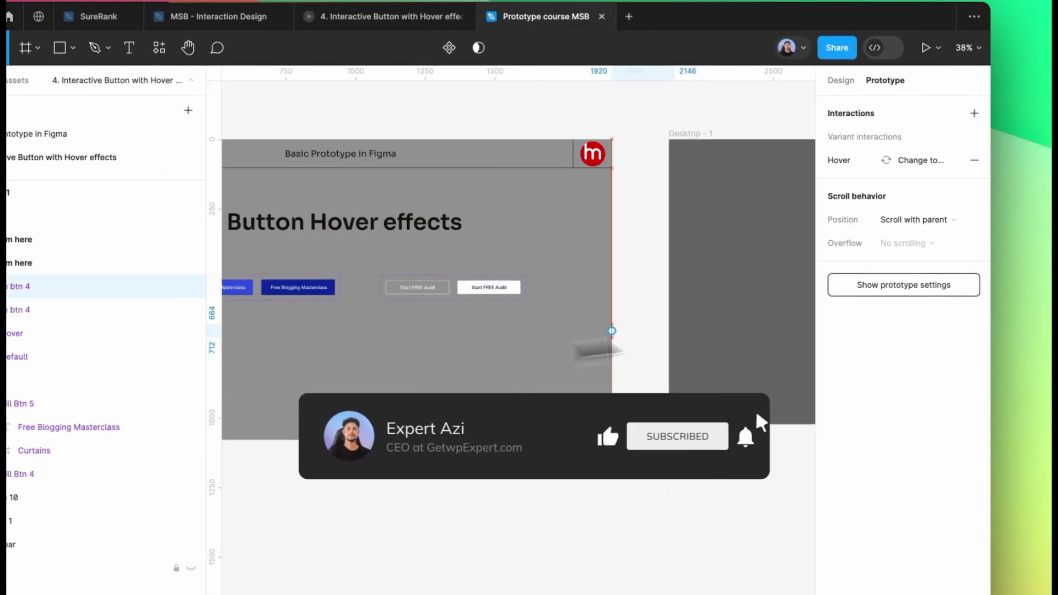
left_click_drag(502, 357, 779, 323)
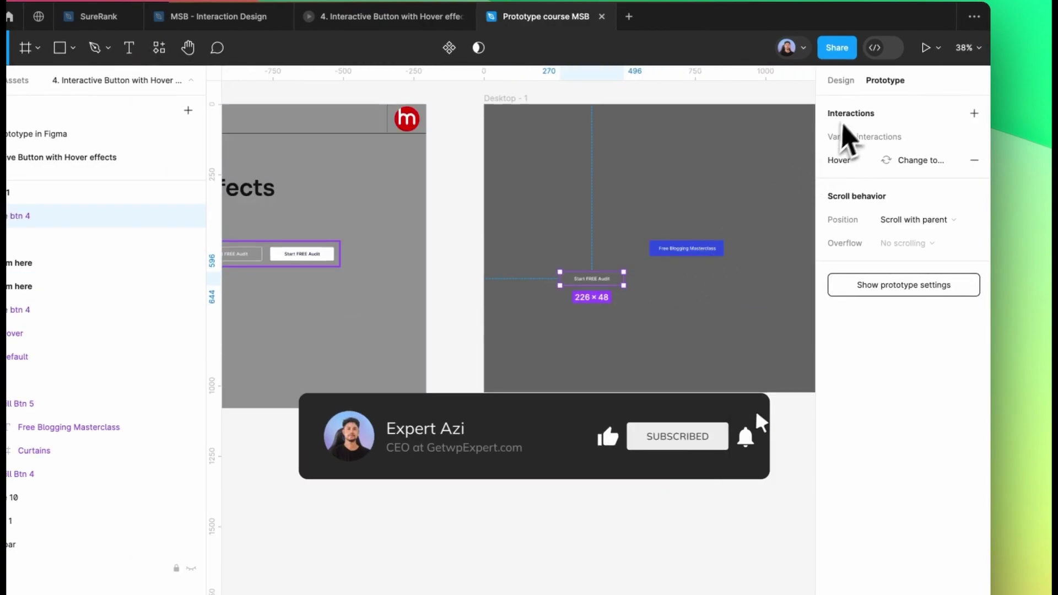
left_click(841, 80)
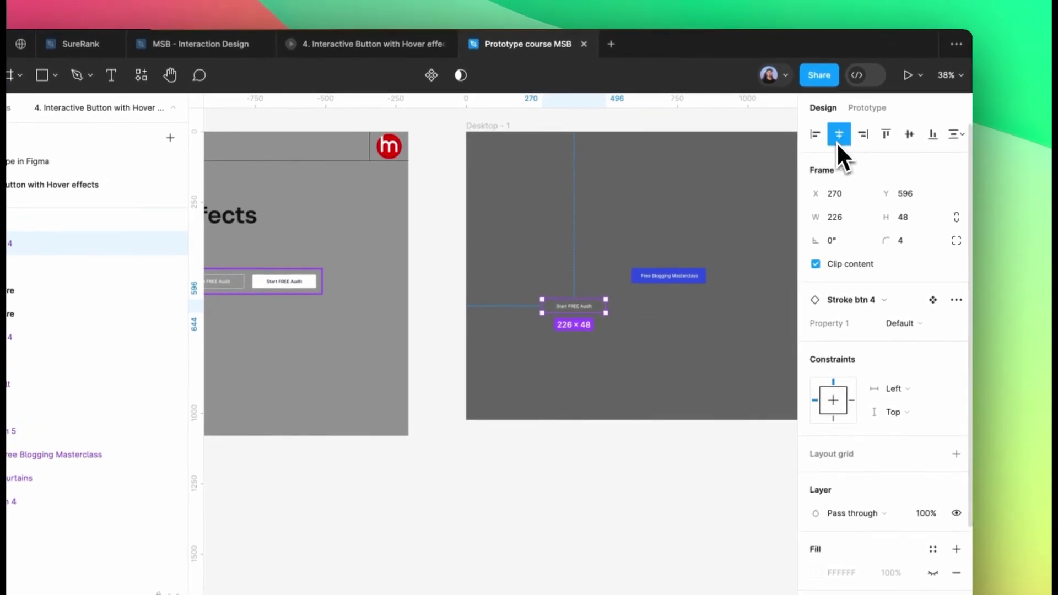
left_click(838, 136)
Step: Preview Desktop - 1 as a prototype to check the hover effect, then return to the editor
left_click(495, 128)
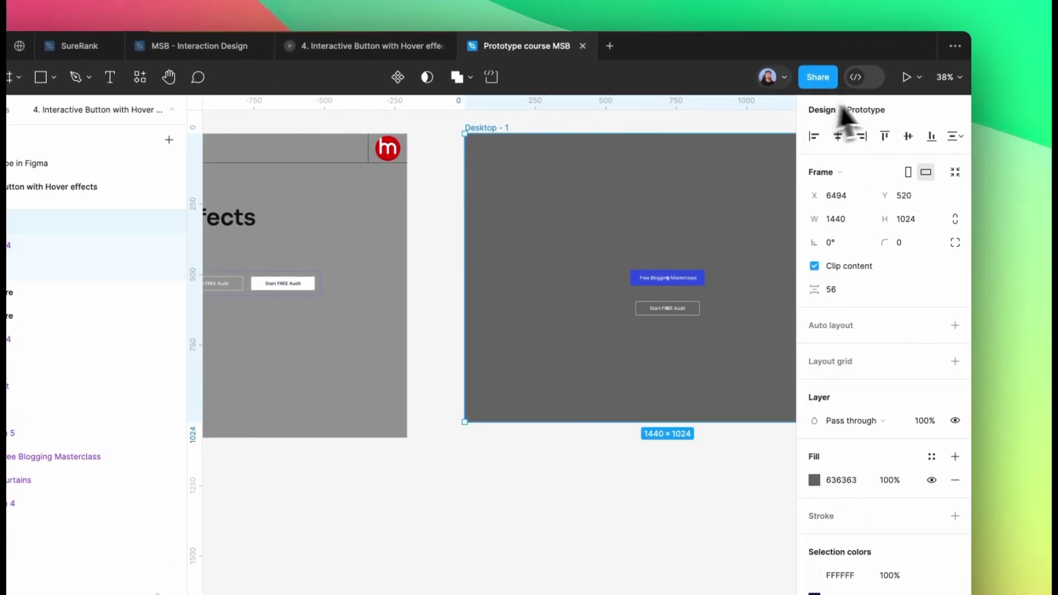
left_click(905, 82)
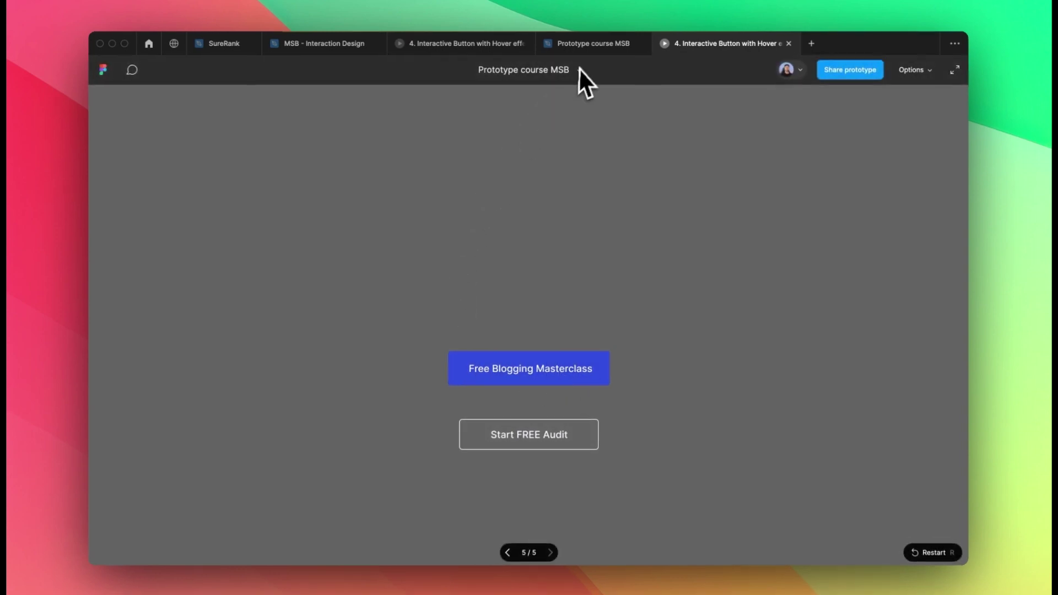
left_click(584, 44)
scroll(606, 231, "down", 3)
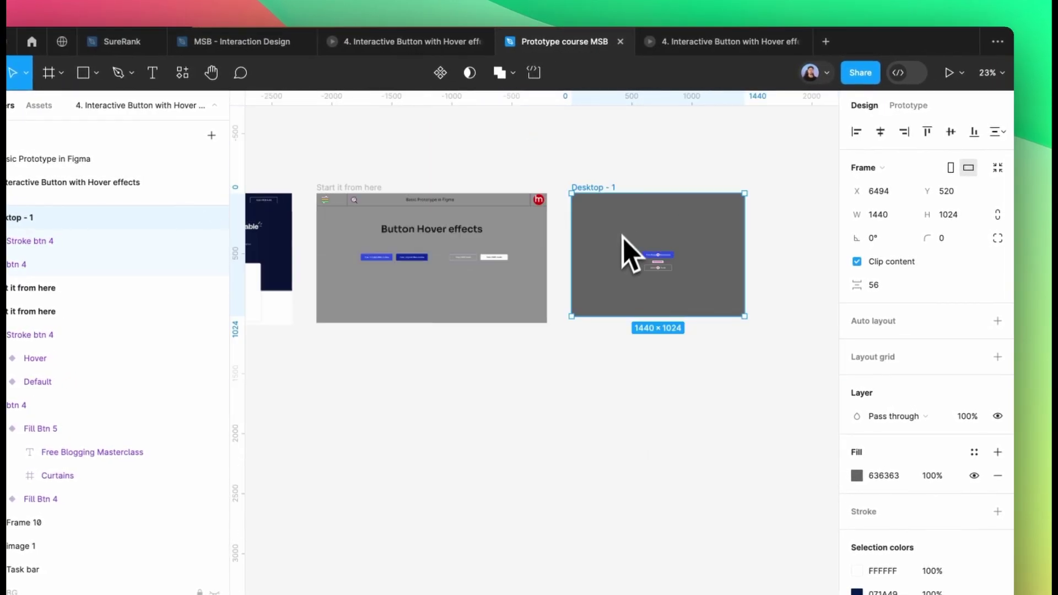
Step: Paste the stroke button instance into the header container in place of the Start FREE Audit button
scroll(655, 269, "up", 5)
left_click(672, 277)
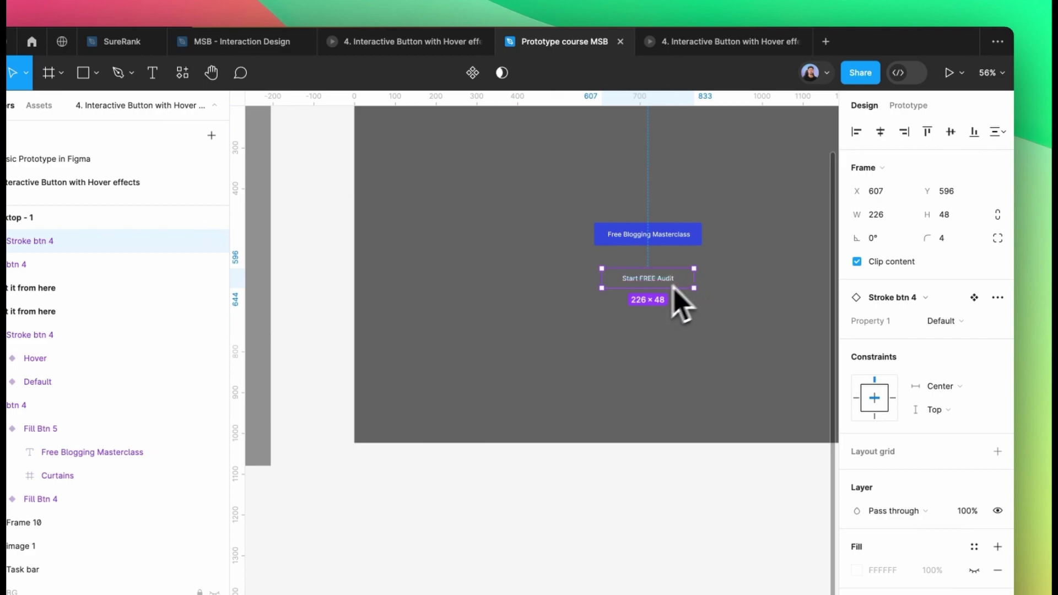
scroll(717, 284, "down", 5)
scroll(574, 242, "up", 3)
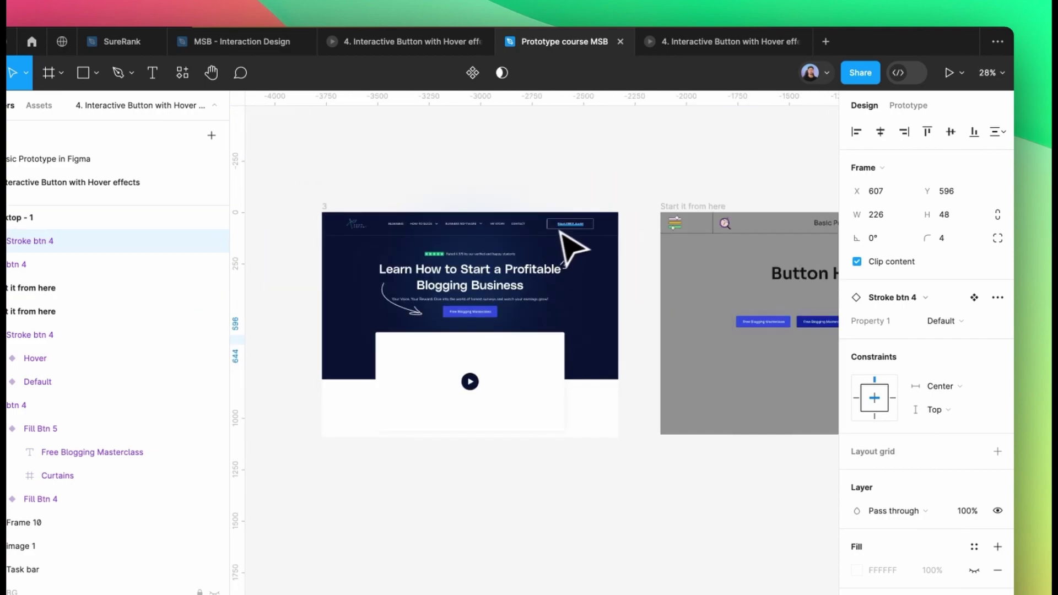
scroll(573, 248, "up", 3)
left_click(573, 239)
double_click(574, 239)
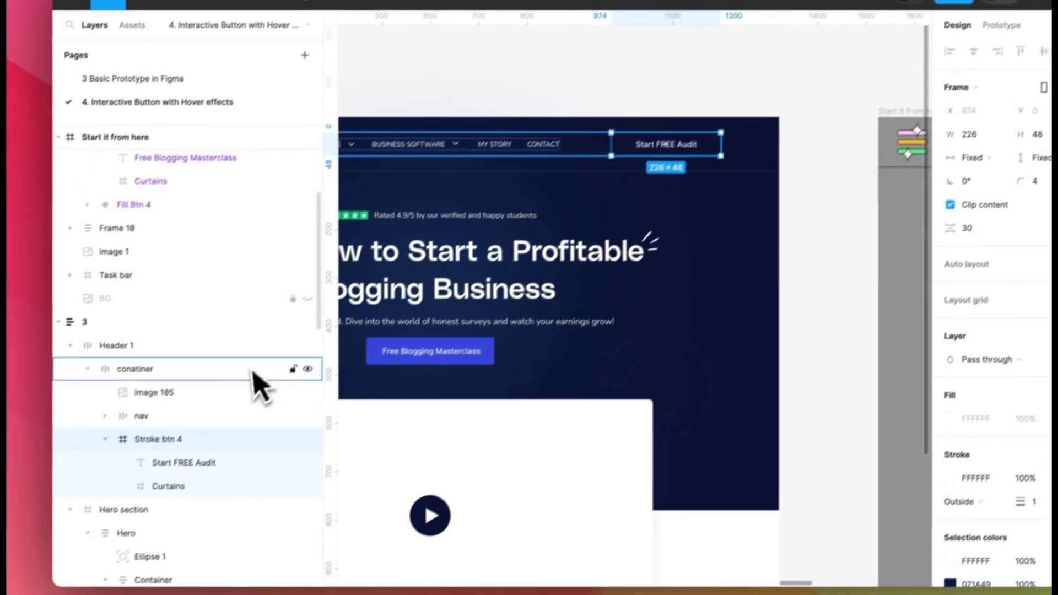
left_click(173, 357)
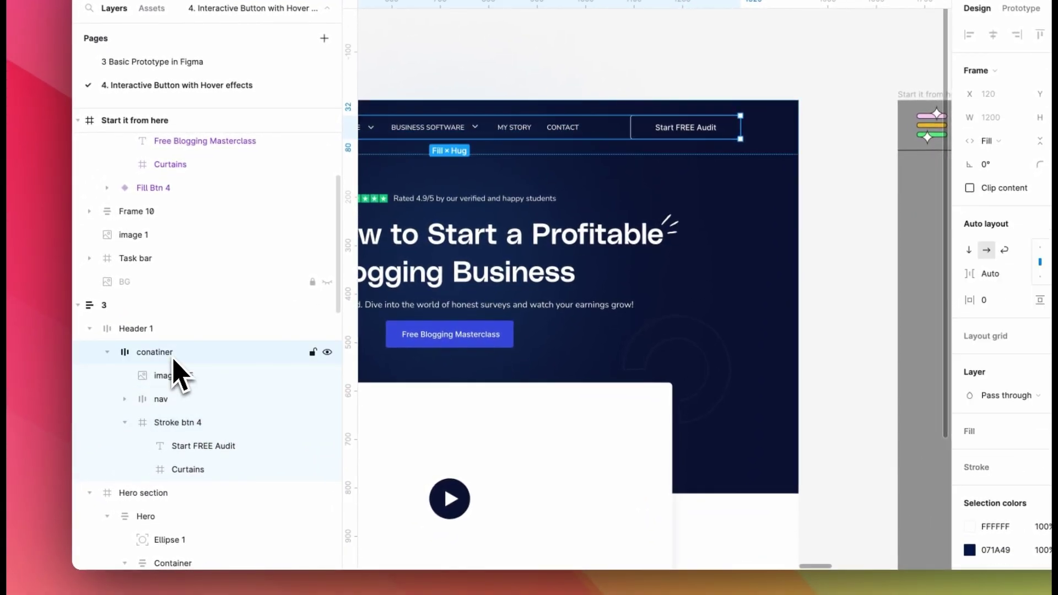
key("ctrl+v")
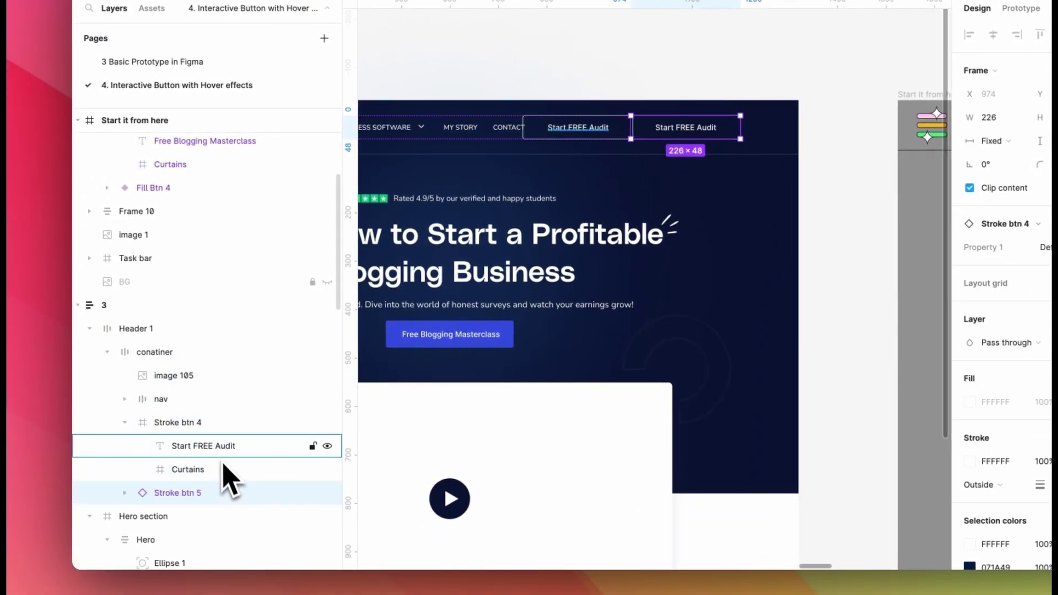
left_click(212, 428)
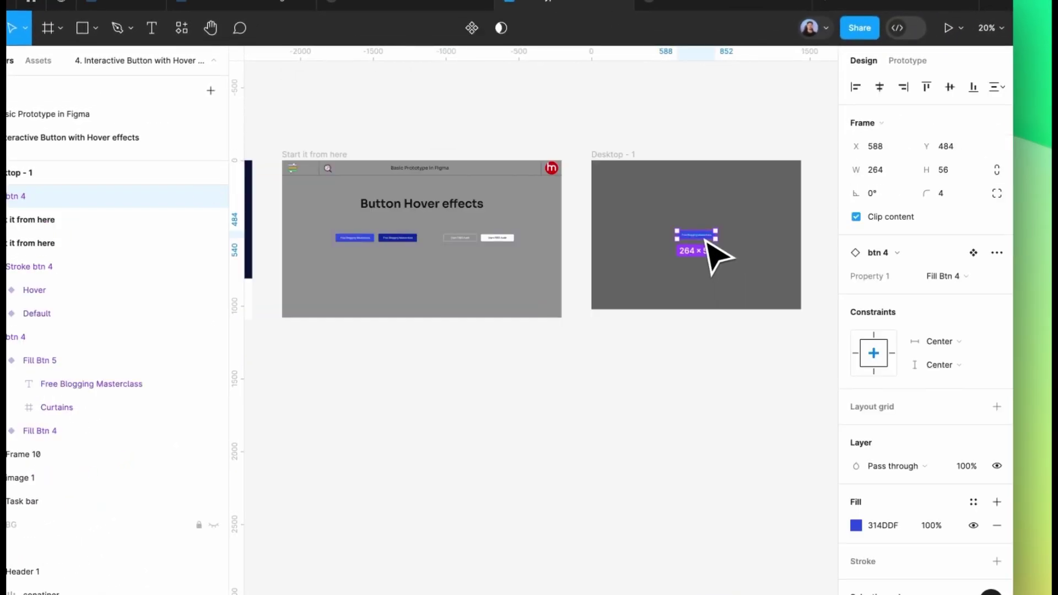
Step: Replace the hero's Free Blogging Masterclass button with the fill button instance, then fit the landing page frame in view
scroll(707, 241, "down", 3)
scroll(516, 249, "up", 5)
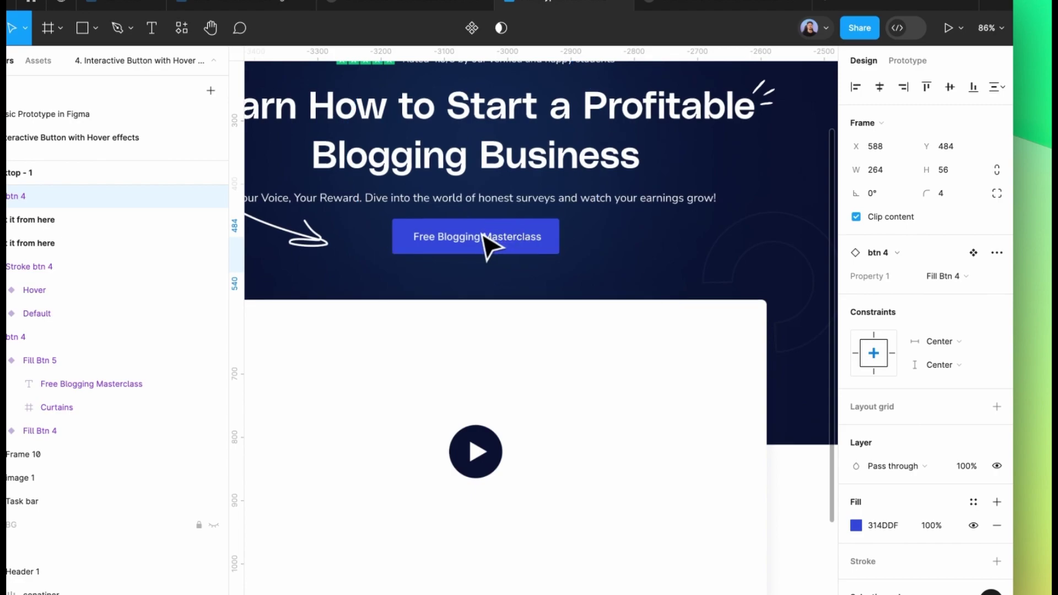
left_click(485, 243)
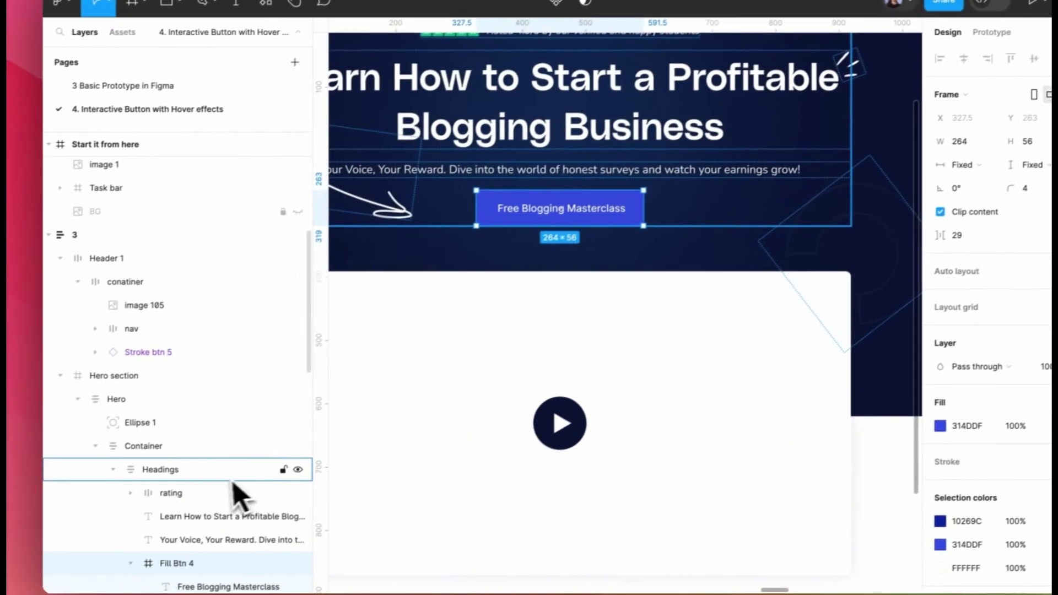
key("ctrl+d")
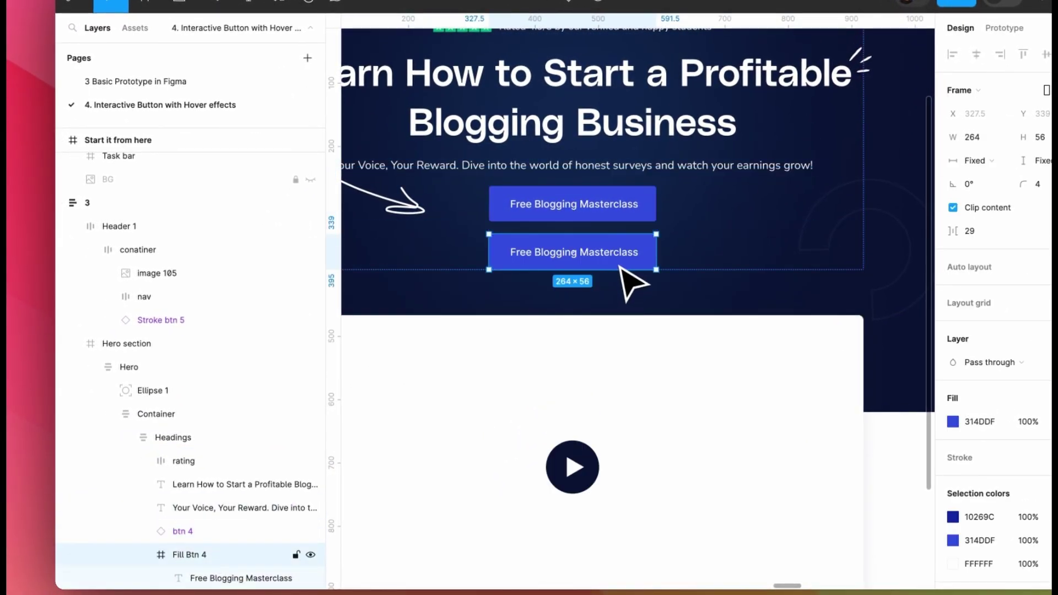
key("Delete")
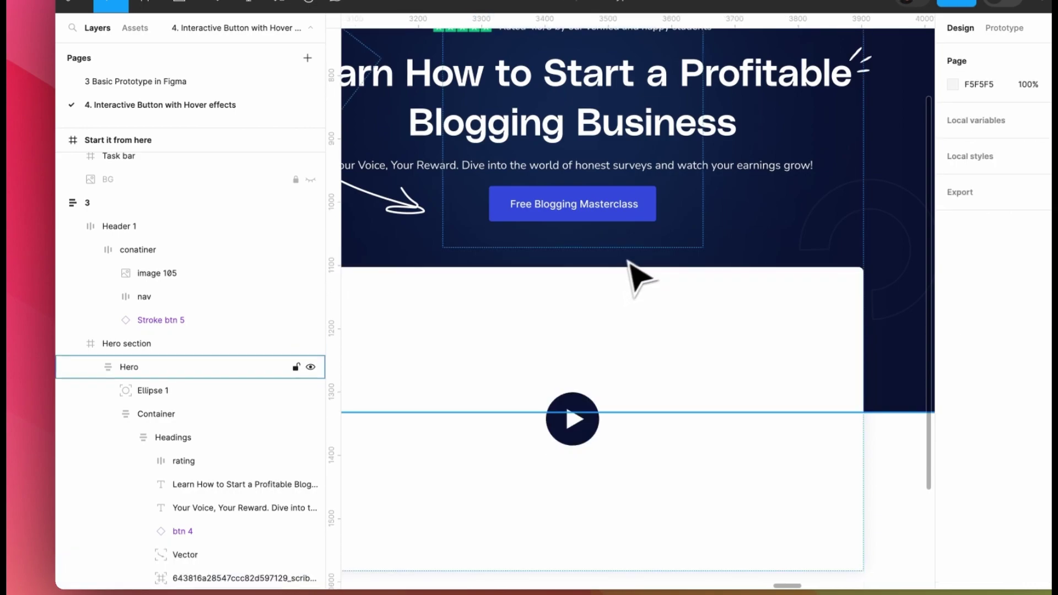
left_click(638, 278)
key("shift+2")
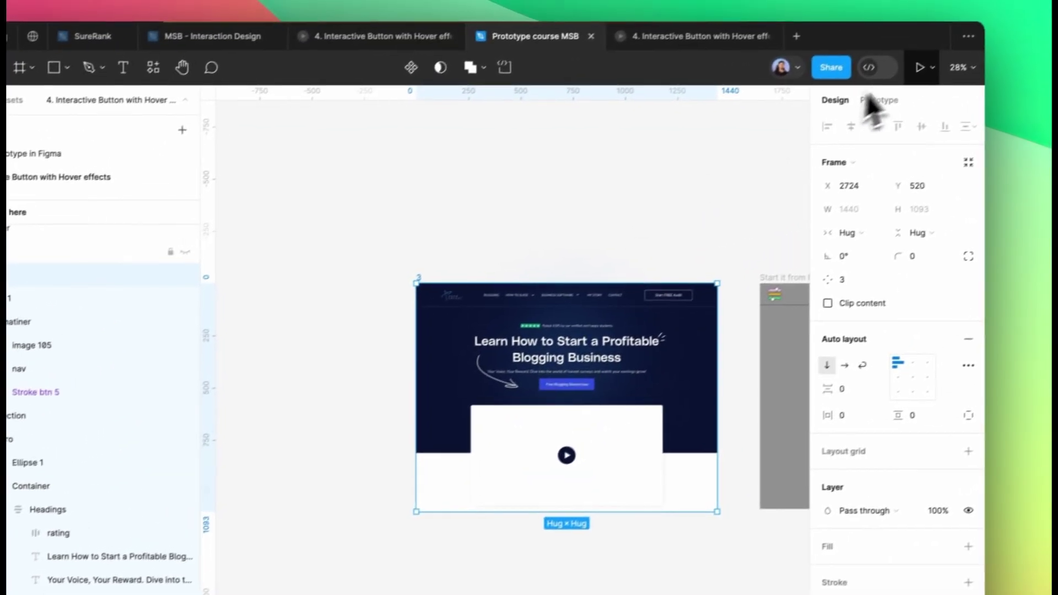
Step: Launch the landing page prototype preview and turn off Show Figma UI in its Options
left_click(917, 66)
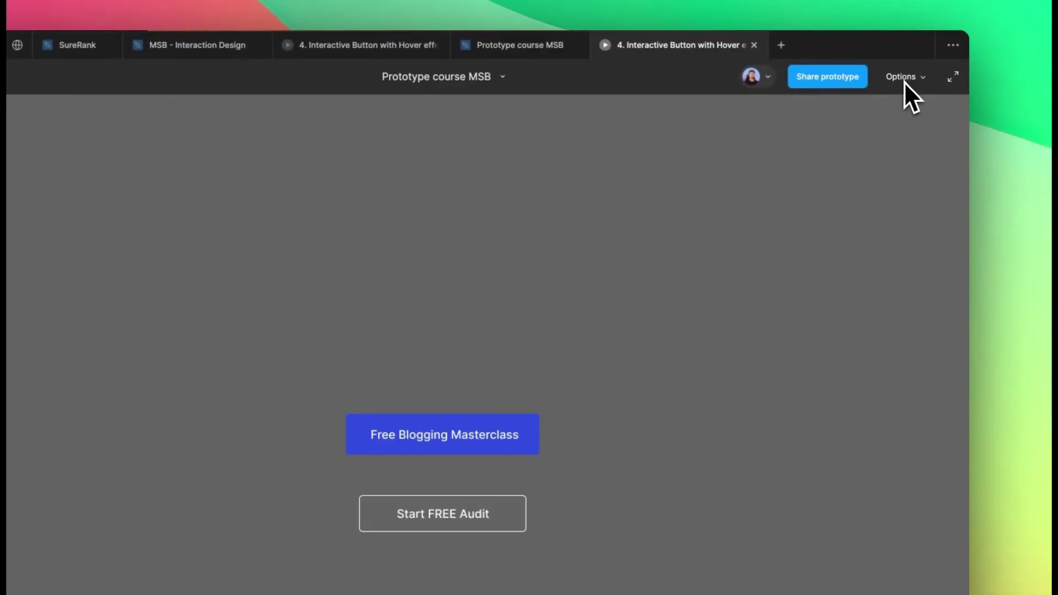
left_click(927, 82)
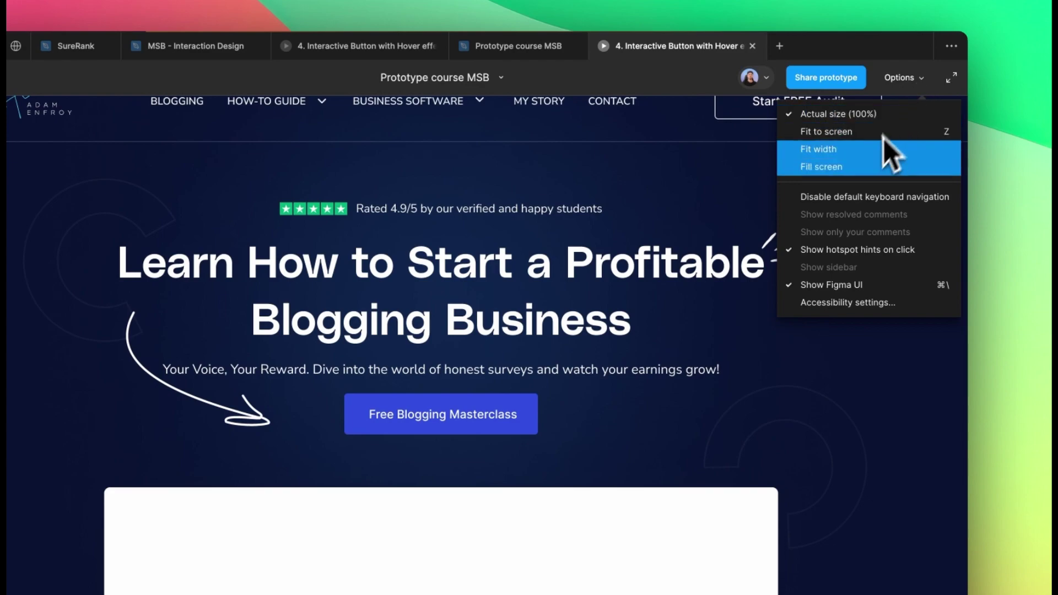
left_click(873, 284)
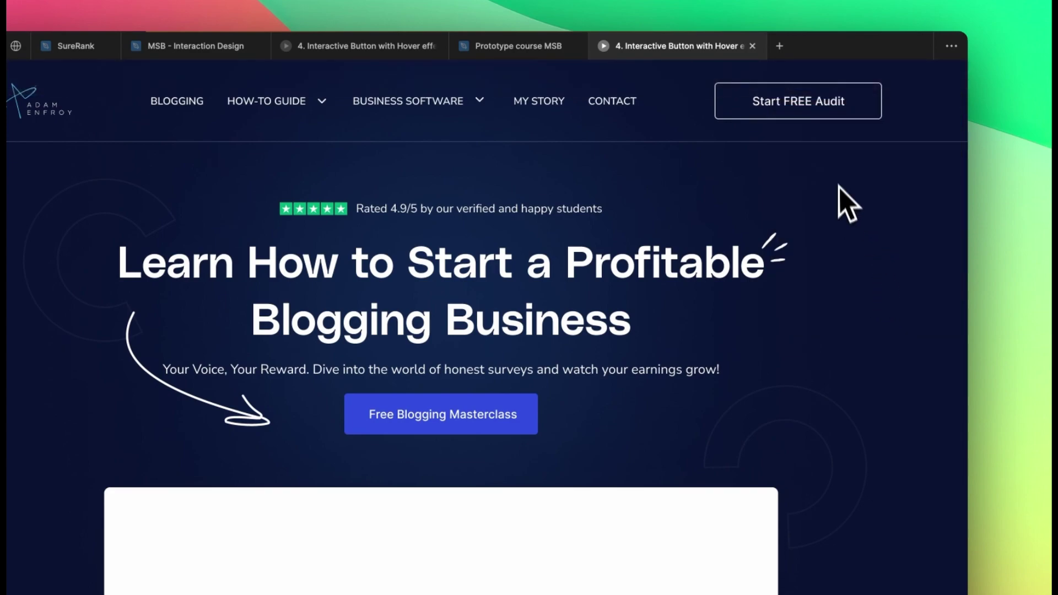